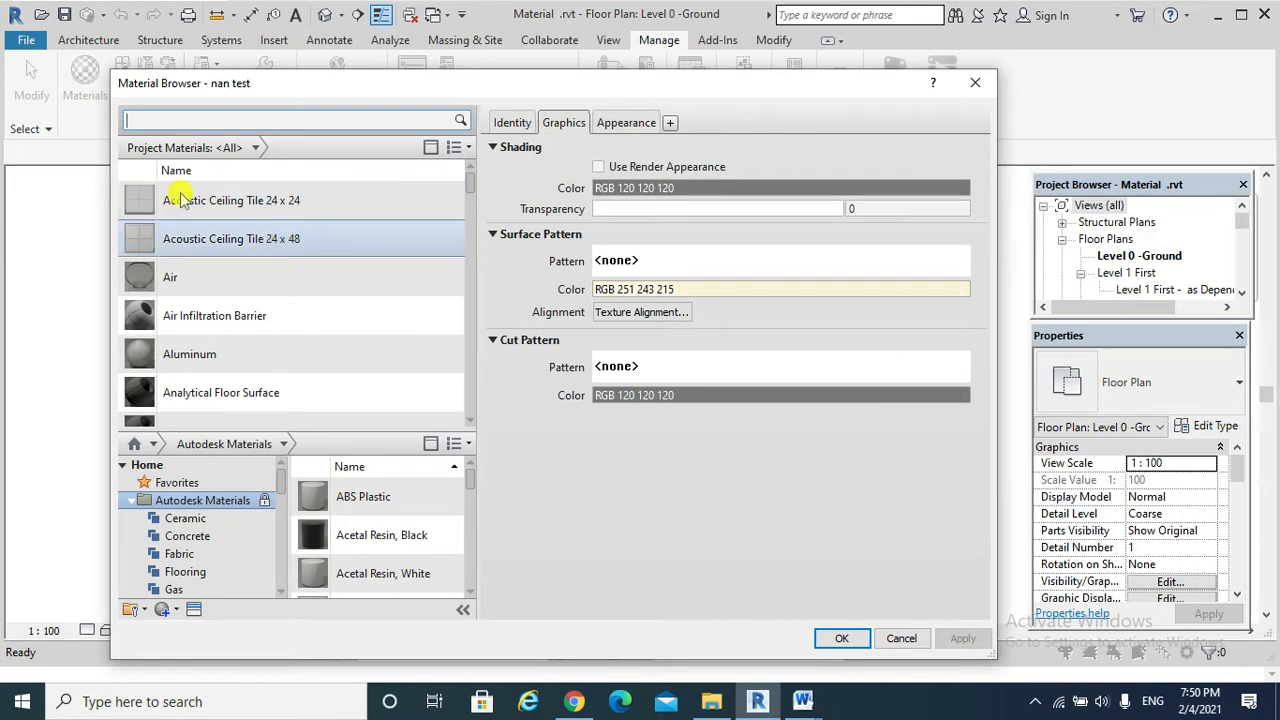
# Step: Filter the project materials to Masonry and browse the Masonry category of the Autodesk Materials library
pyautogui.click(199, 288)
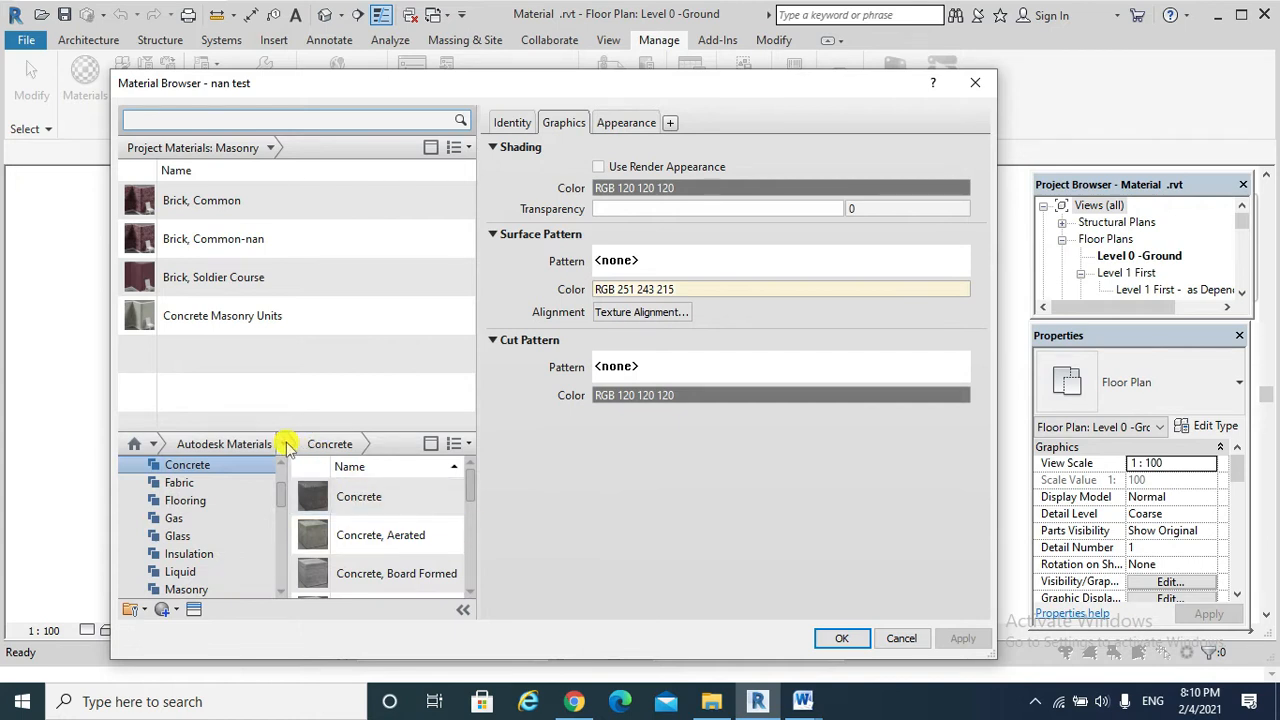
pyautogui.click(287, 445)
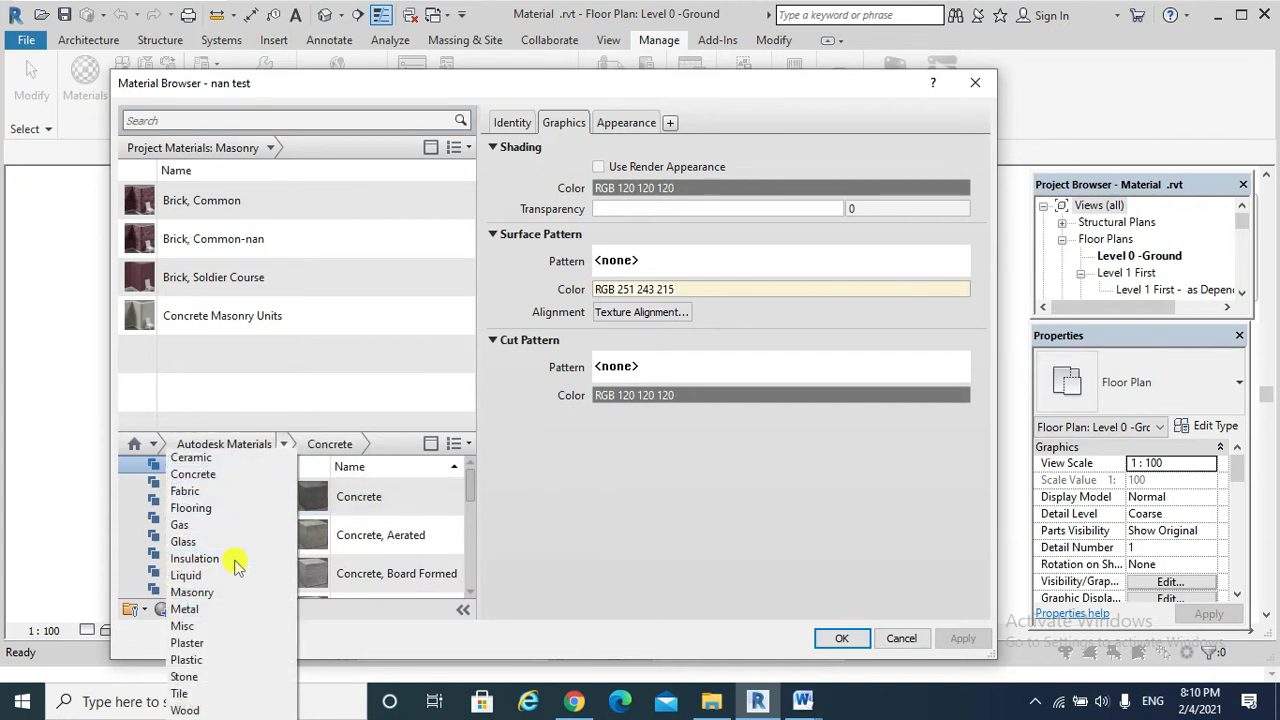
pyautogui.click(226, 593)
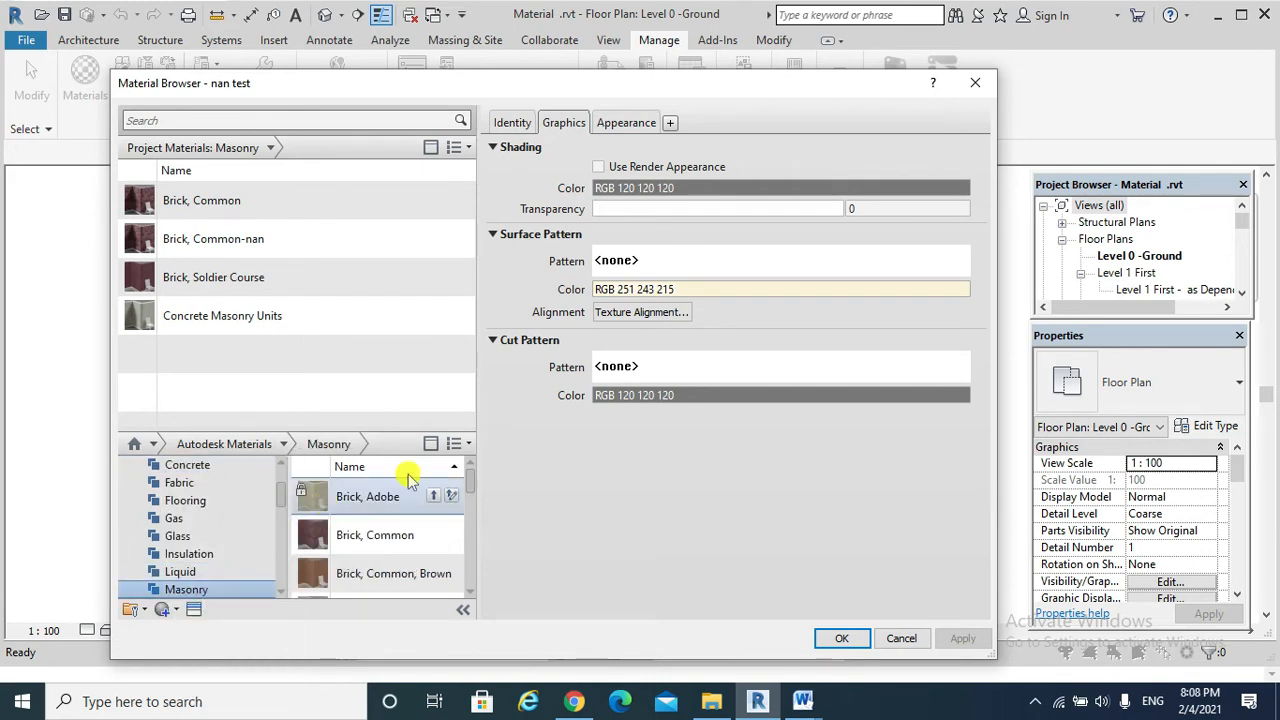
pyautogui.moveTo(466, 480)
pyautogui.mouseDown()
pyautogui.moveTo(467, 588)
pyautogui.moveTo(467, 481)
pyautogui.mouseUp()
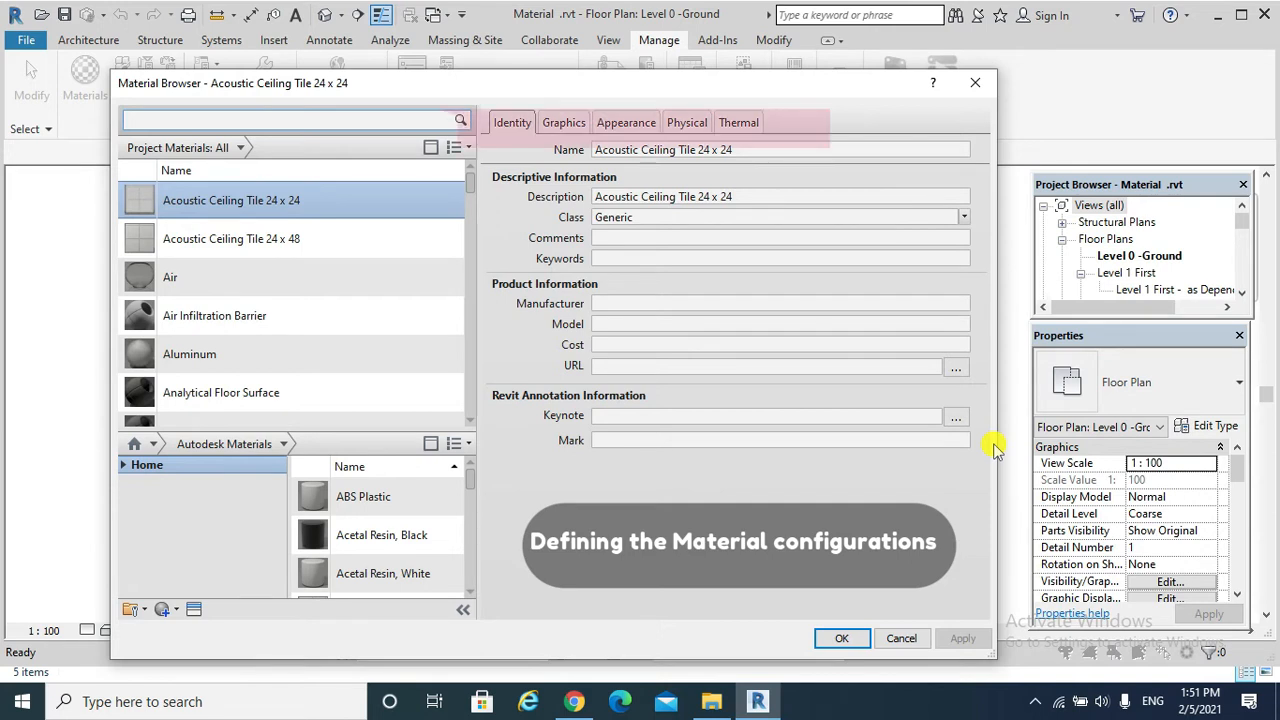
# Step: Look through the graphics, appearance, physical and thermal settings of the Acoustic Ceiling Tile 24 x 24 material
pyautogui.click(563, 123)
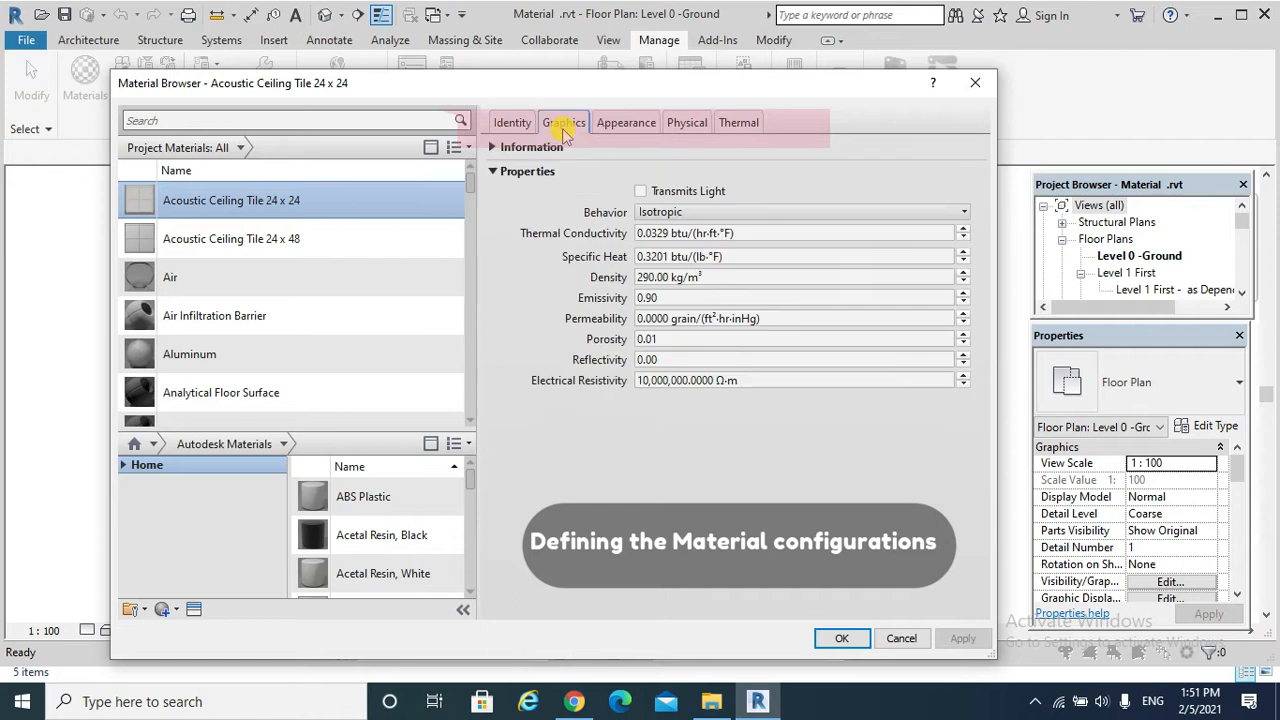
pyautogui.click(624, 130)
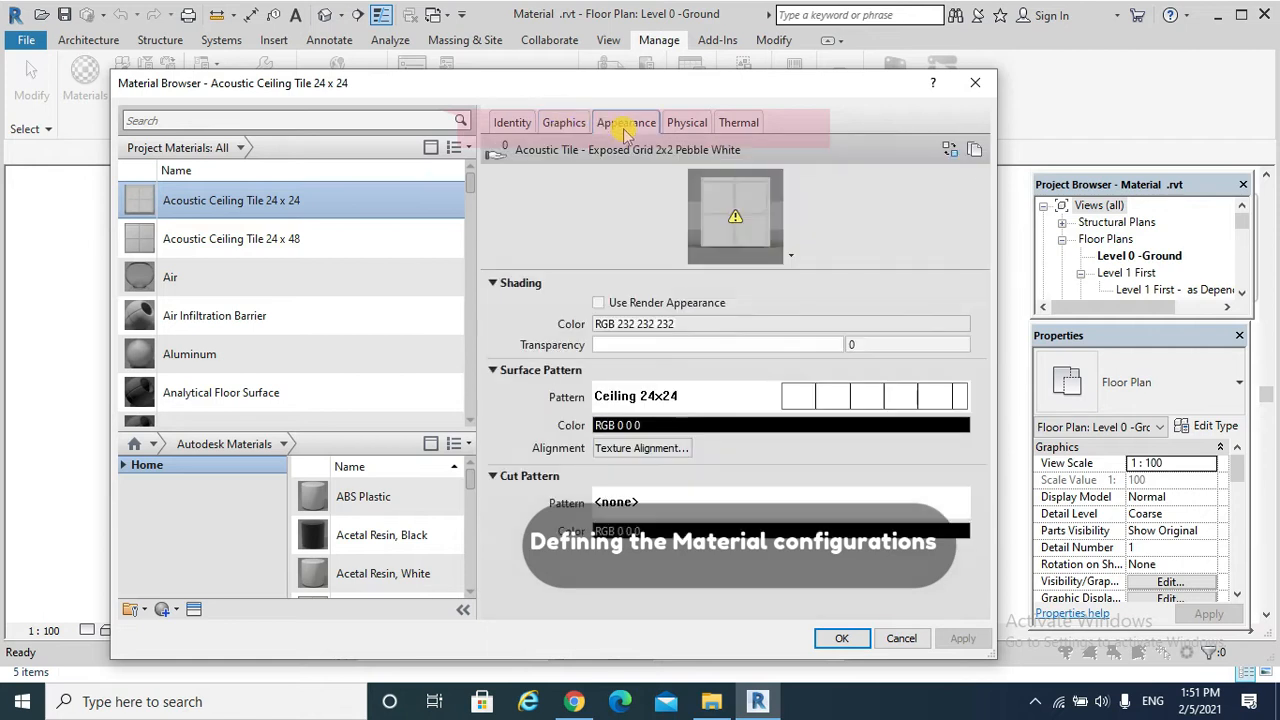
pyautogui.click(686, 130)
pyautogui.click(738, 127)
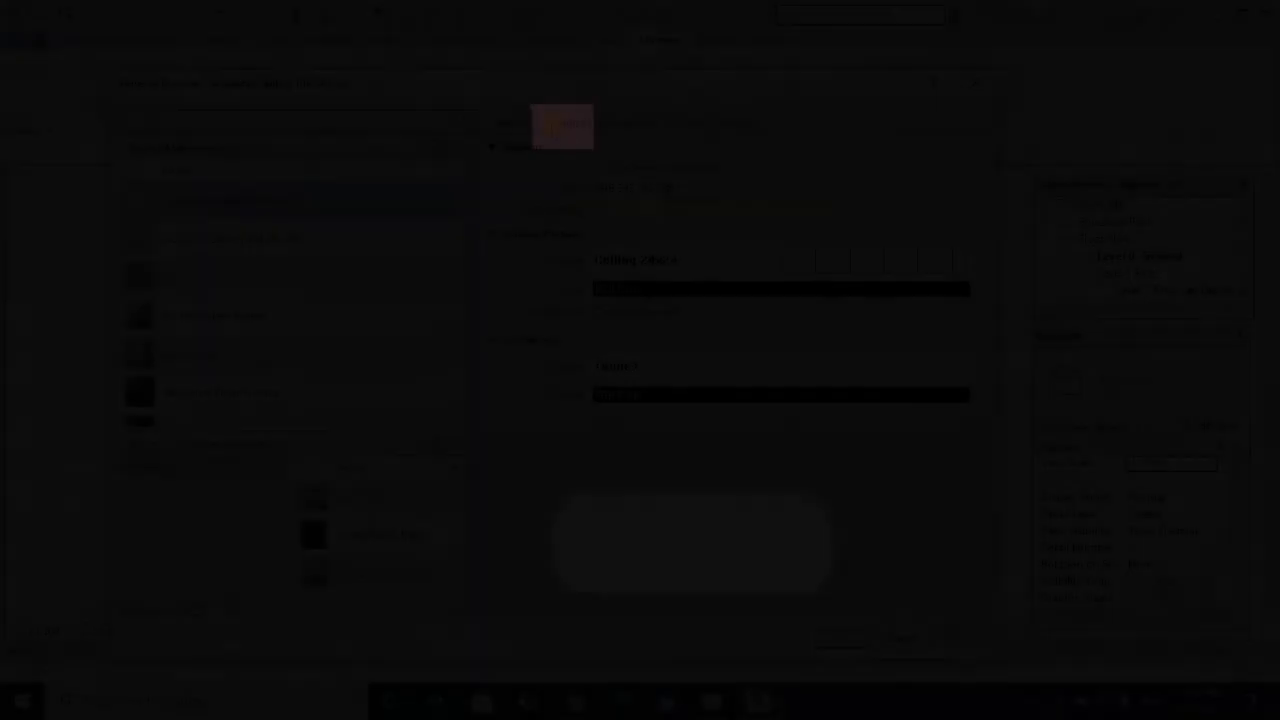
pyautogui.click(555, 125)
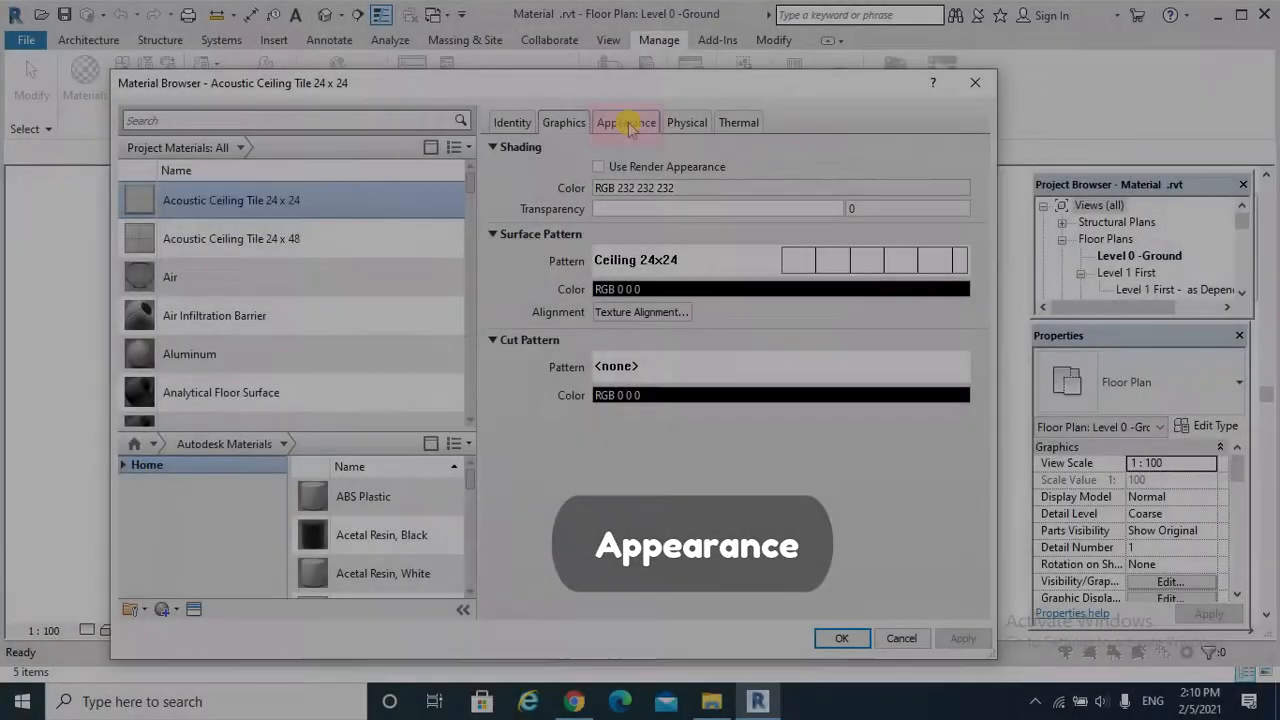
pyautogui.click(628, 124)
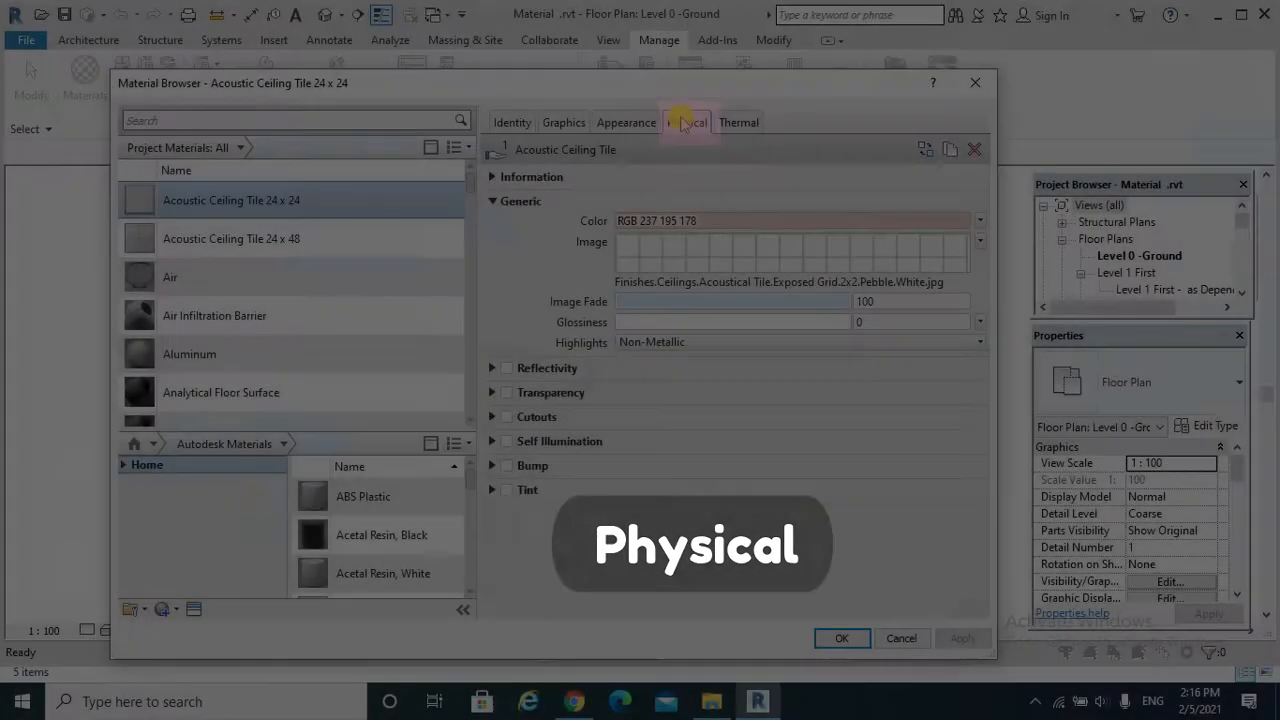
# Step: Examine the information and property details of the ceiling tile's physical and thermal assets
pyautogui.click(686, 122)
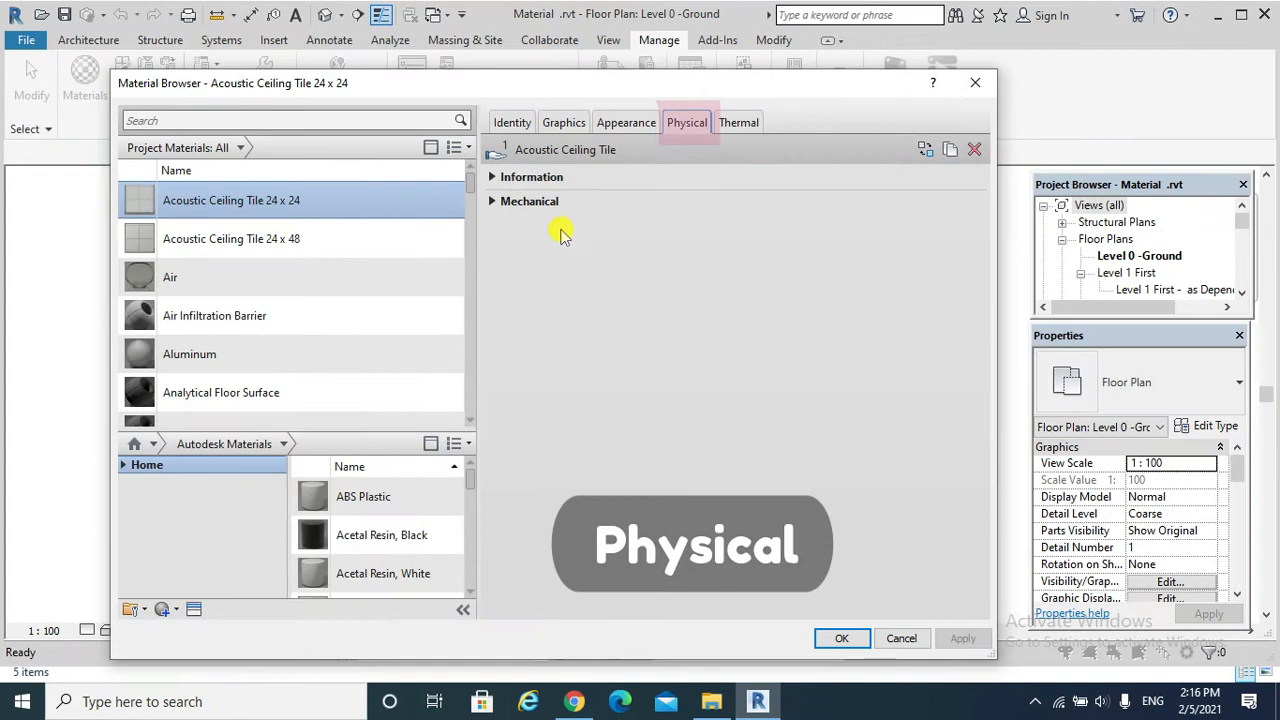
pyautogui.click(492, 176)
pyautogui.click(491, 306)
pyautogui.click(490, 309)
pyautogui.click(490, 309)
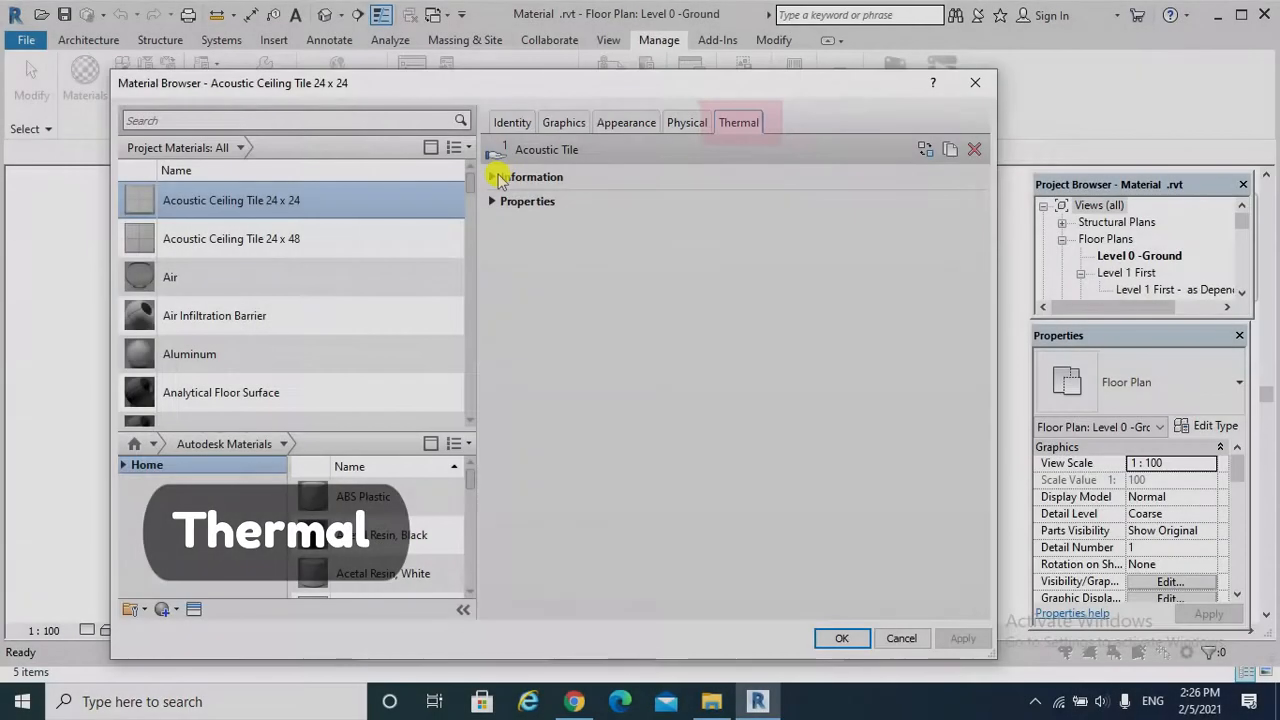
pyautogui.click(496, 177)
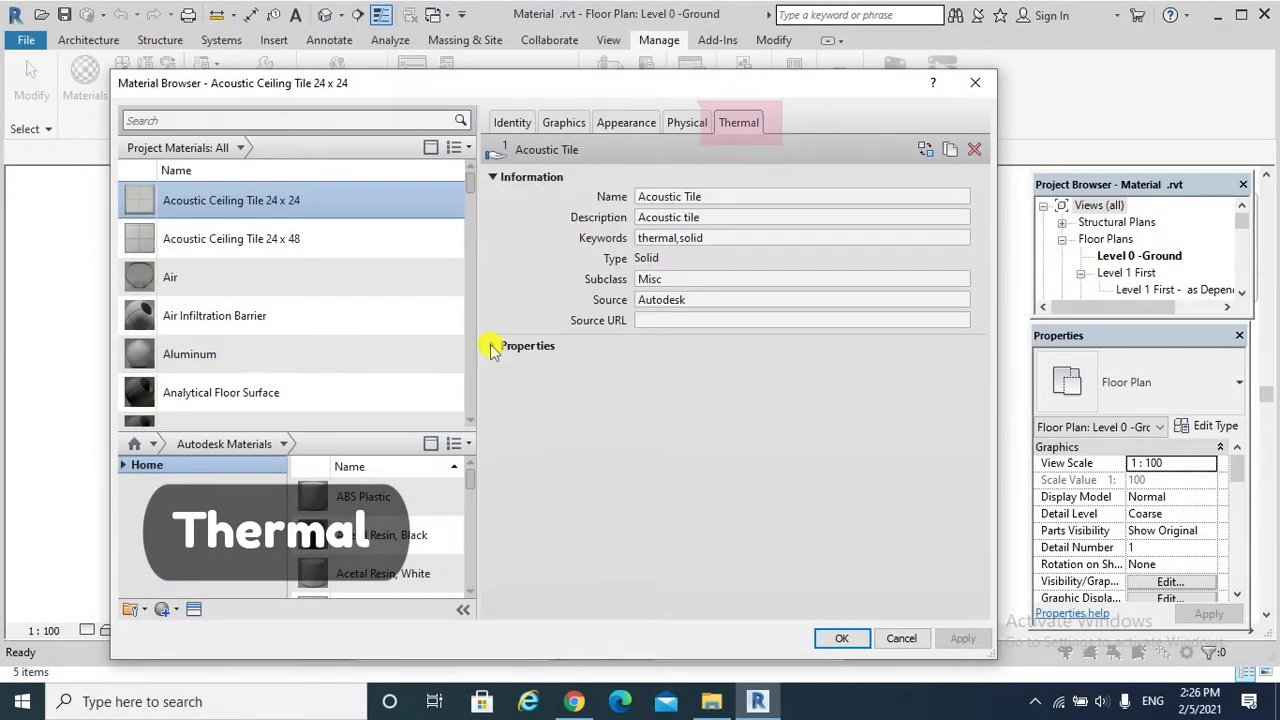
pyautogui.click(492, 346)
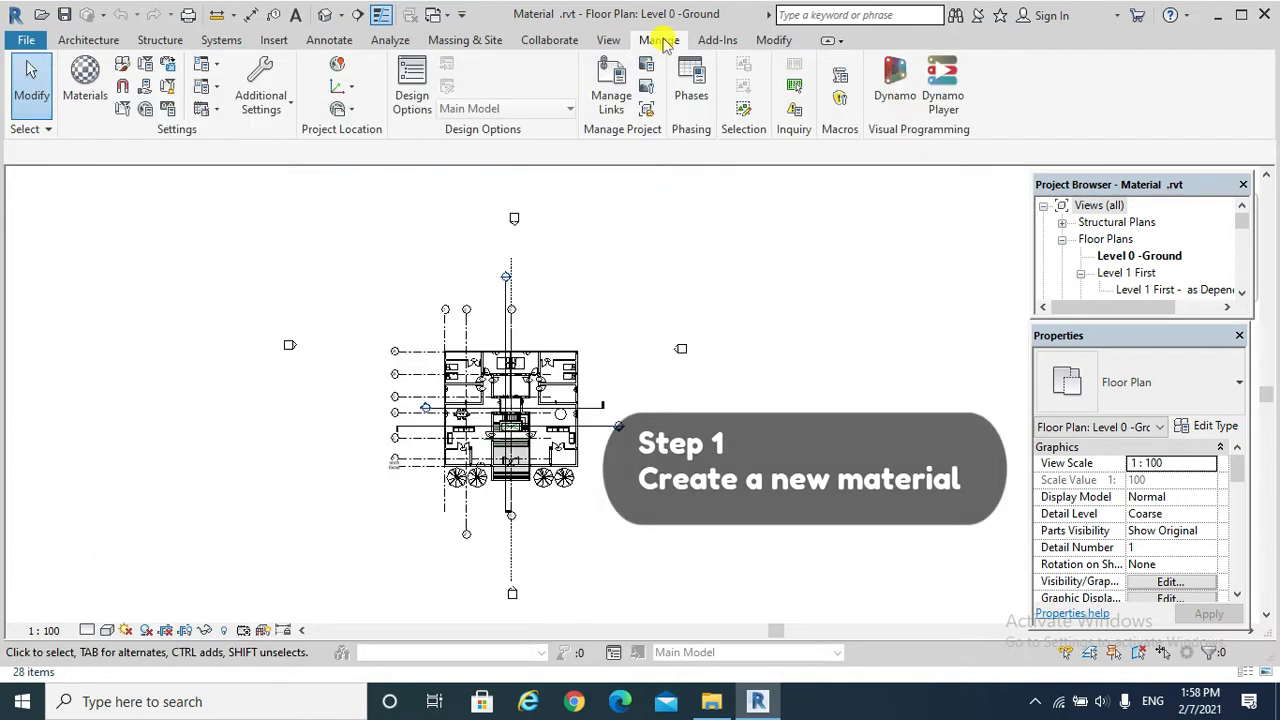
# Step: Create a new project material in the Material Browser and open its name for editing in the identity data
pyautogui.click(83, 70)
pyautogui.click(164, 609)
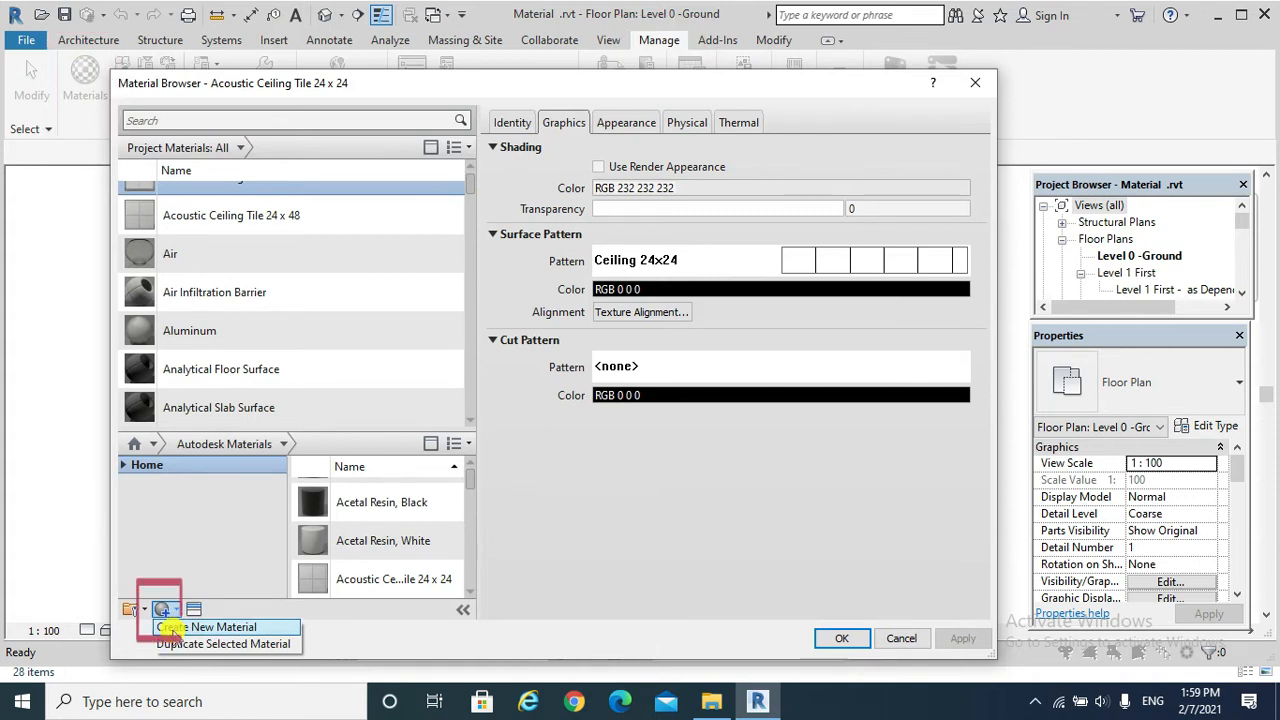
pyautogui.click(170, 628)
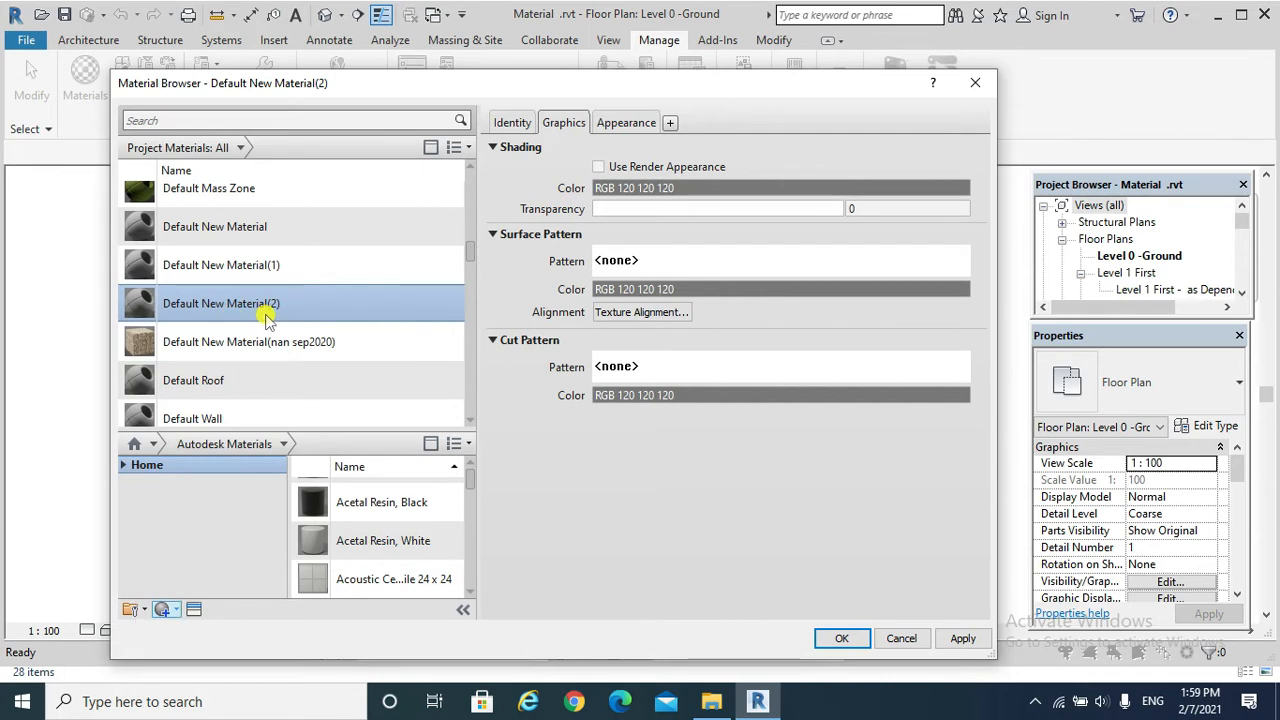
pyautogui.click(510, 123)
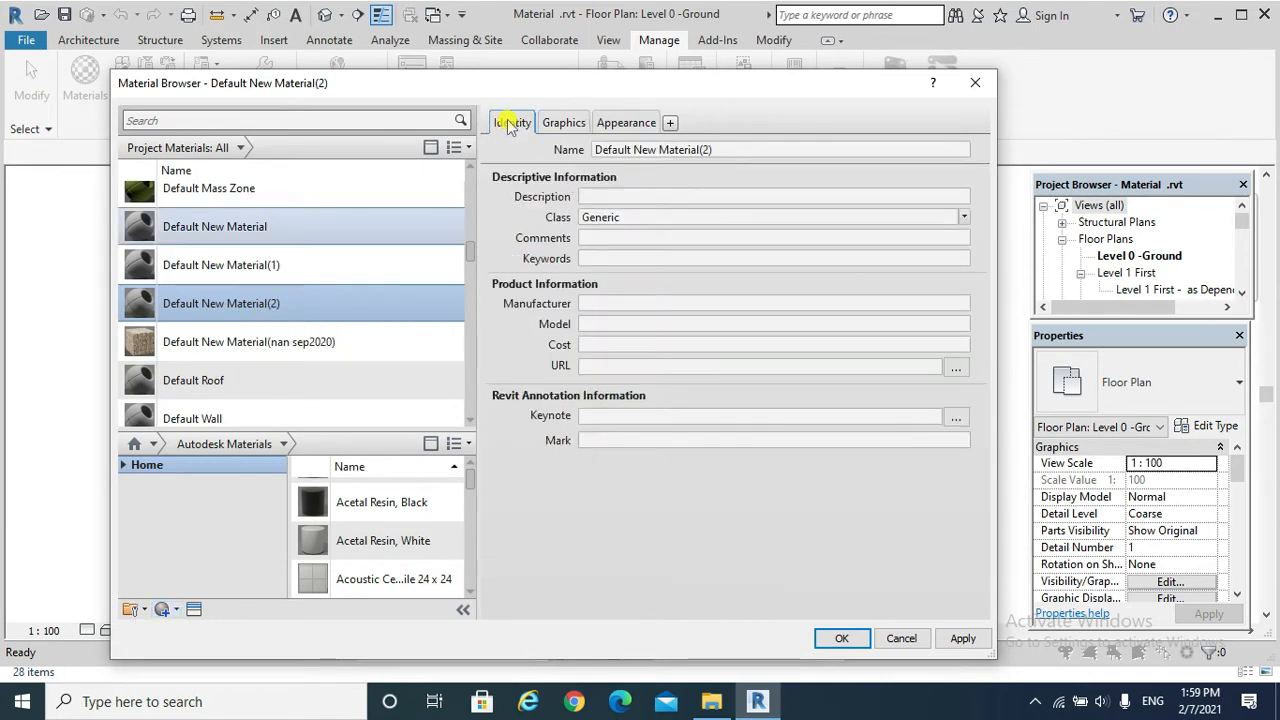
pyautogui.click(724, 149)
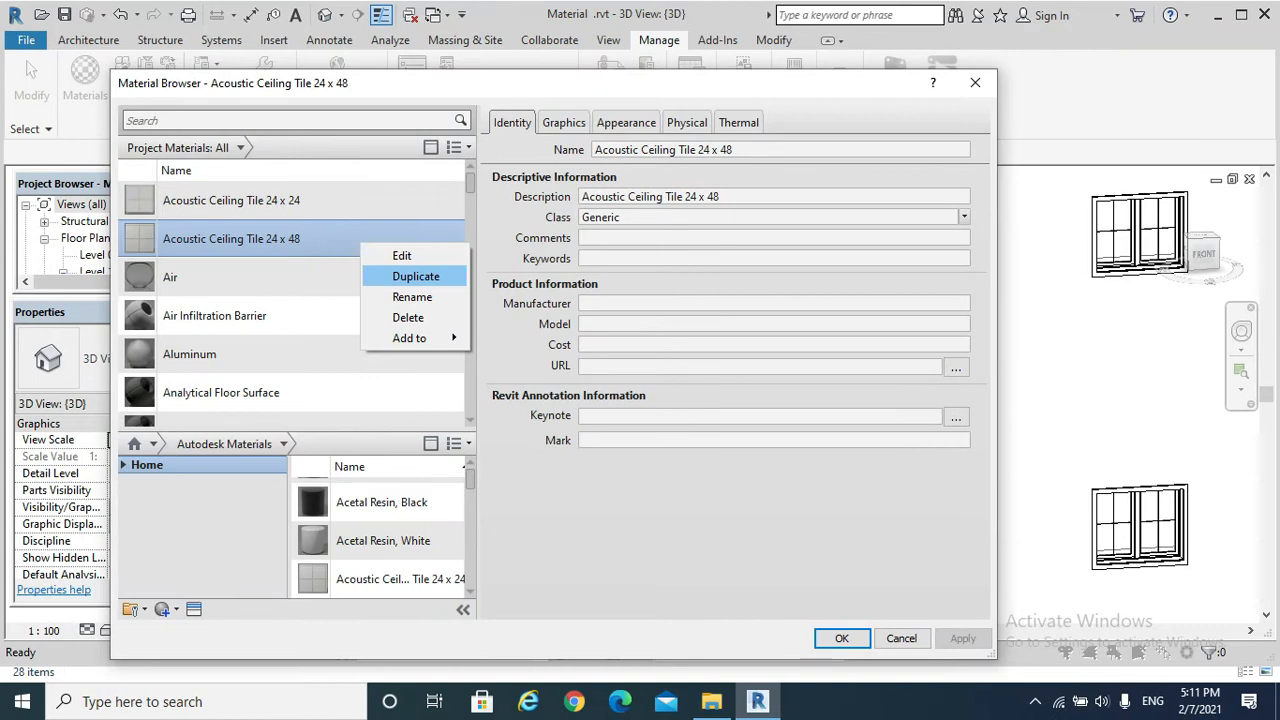
# Step: Duplicate the Acoustic Ceiling Tile 24 x 48 project material
pyautogui.click(285, 240)
pyautogui.rightClick(285, 240)
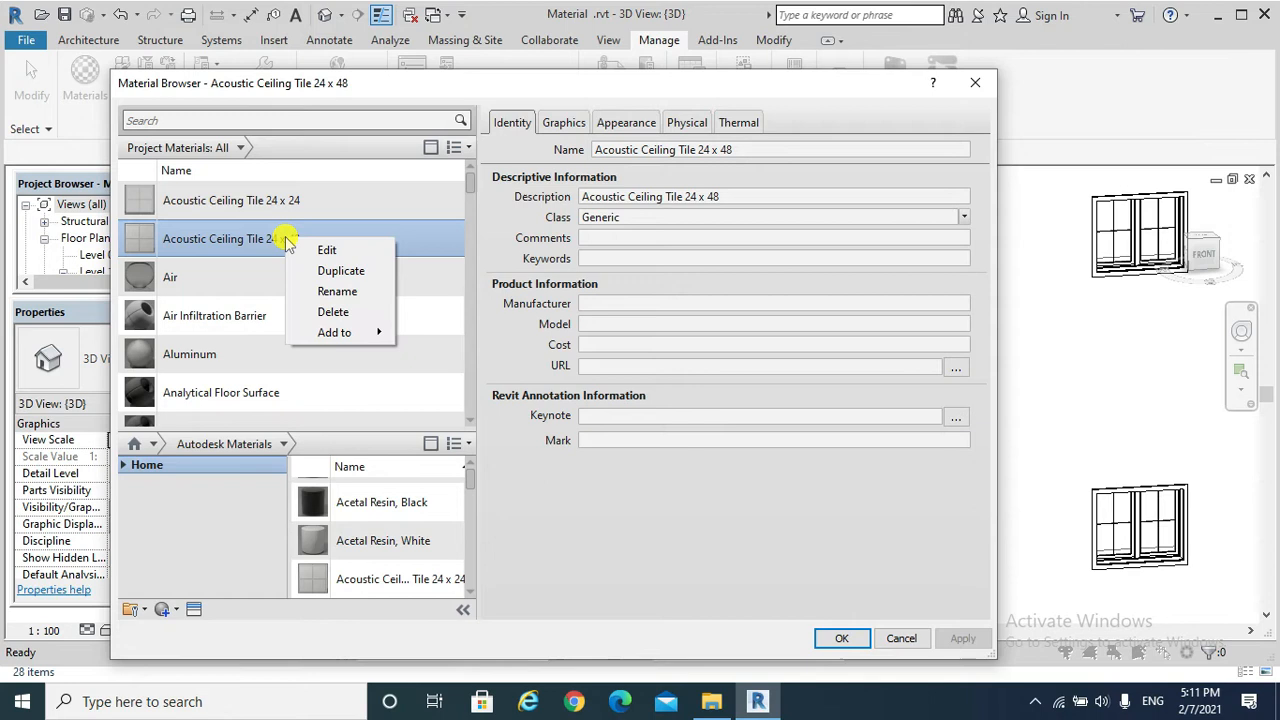
pyautogui.click(330, 272)
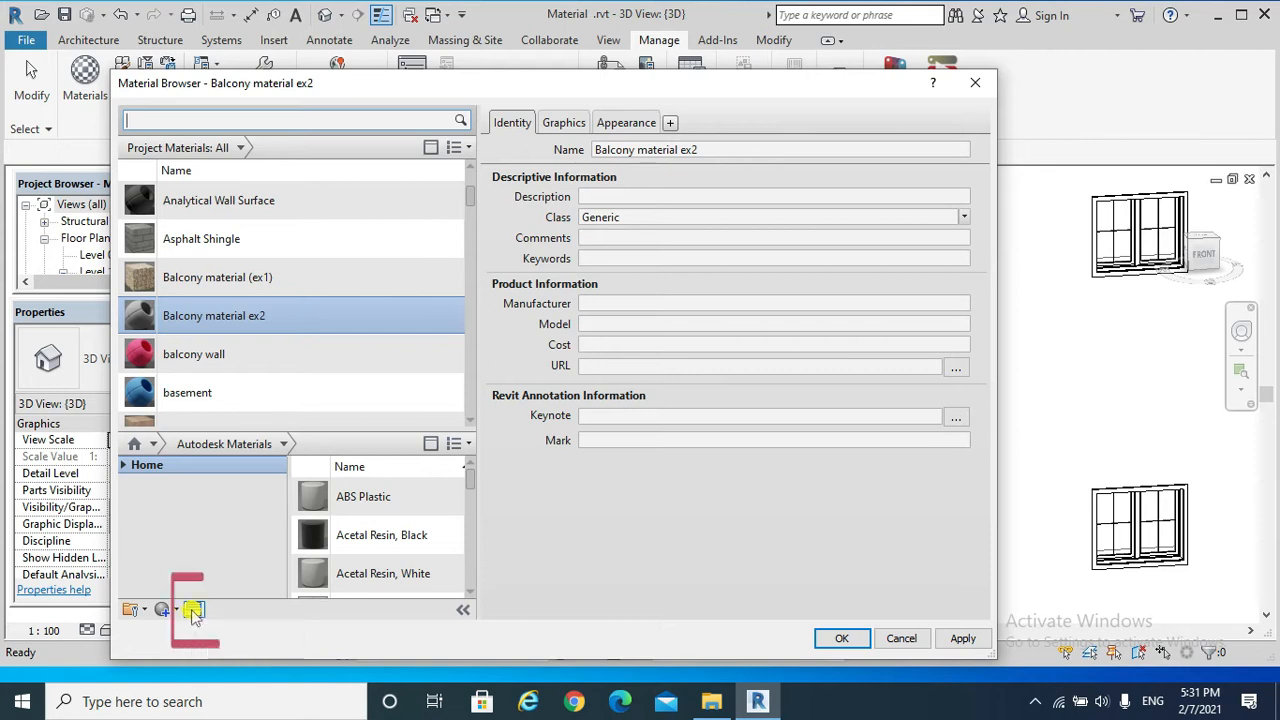
# Step: Open the Asset Browser and look through the categories of the Autodesk Physical Assets library
pyautogui.click(194, 610)
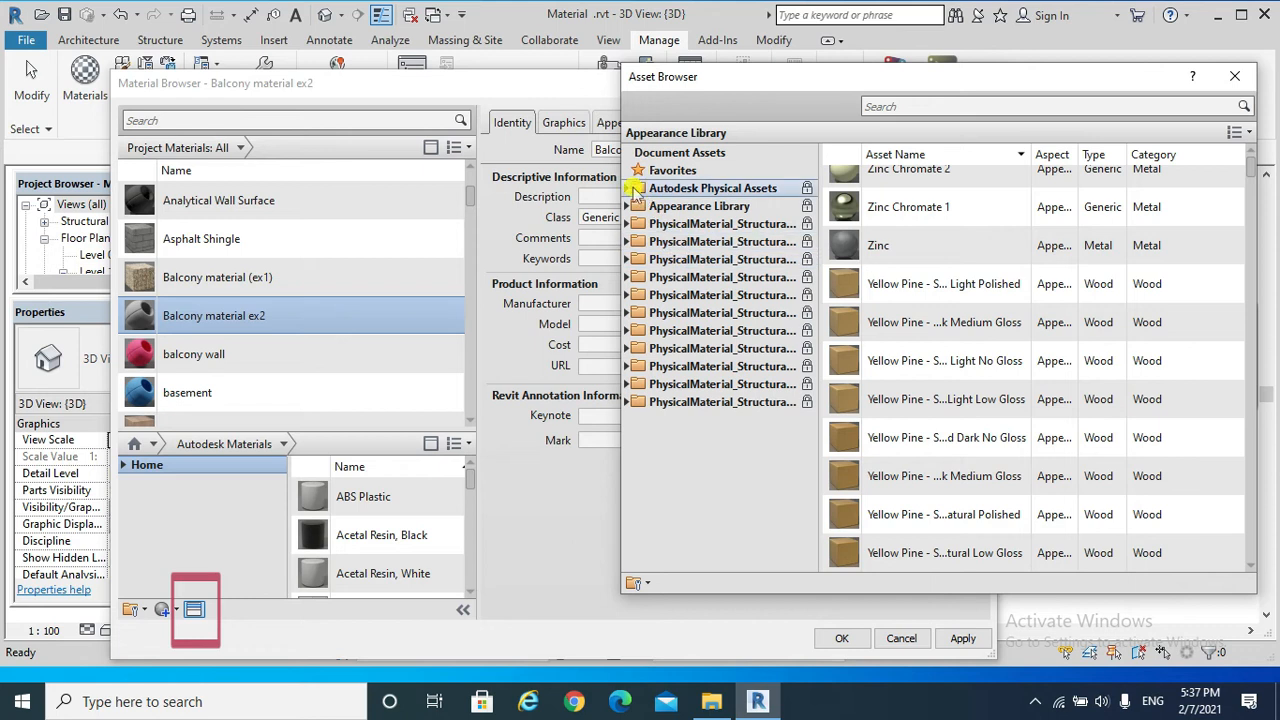
pyautogui.click(633, 190)
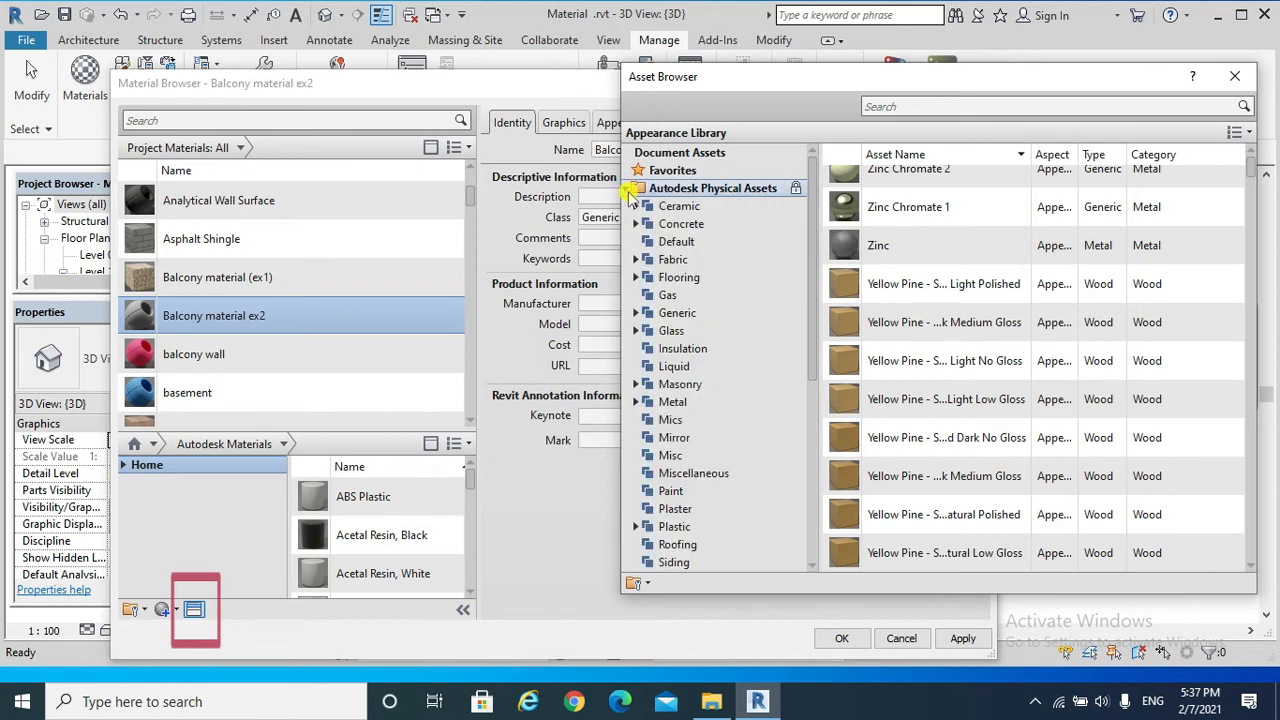
pyautogui.click(630, 192)
pyautogui.click(628, 207)
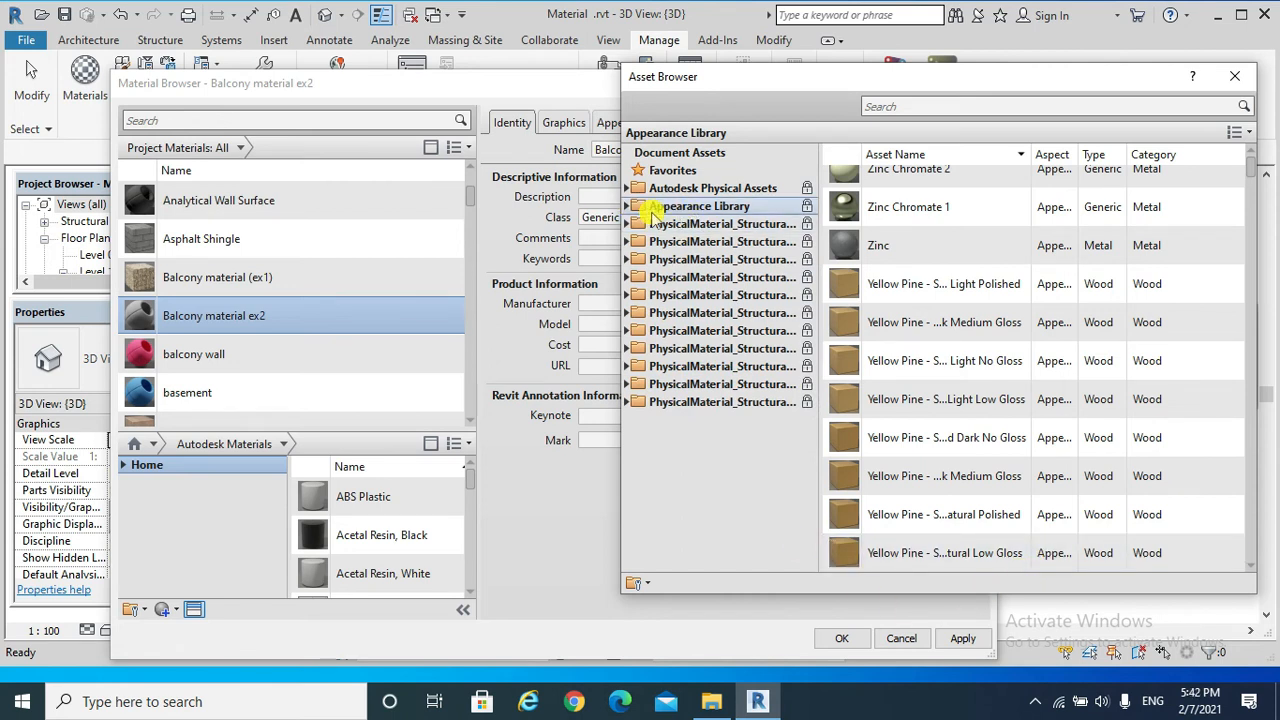
# Step: Replace the appearance asset of Balcony material ex2 with Travertine - Dark Red from the Appearance Library's Masonry: Stone category
pyautogui.click(628, 207)
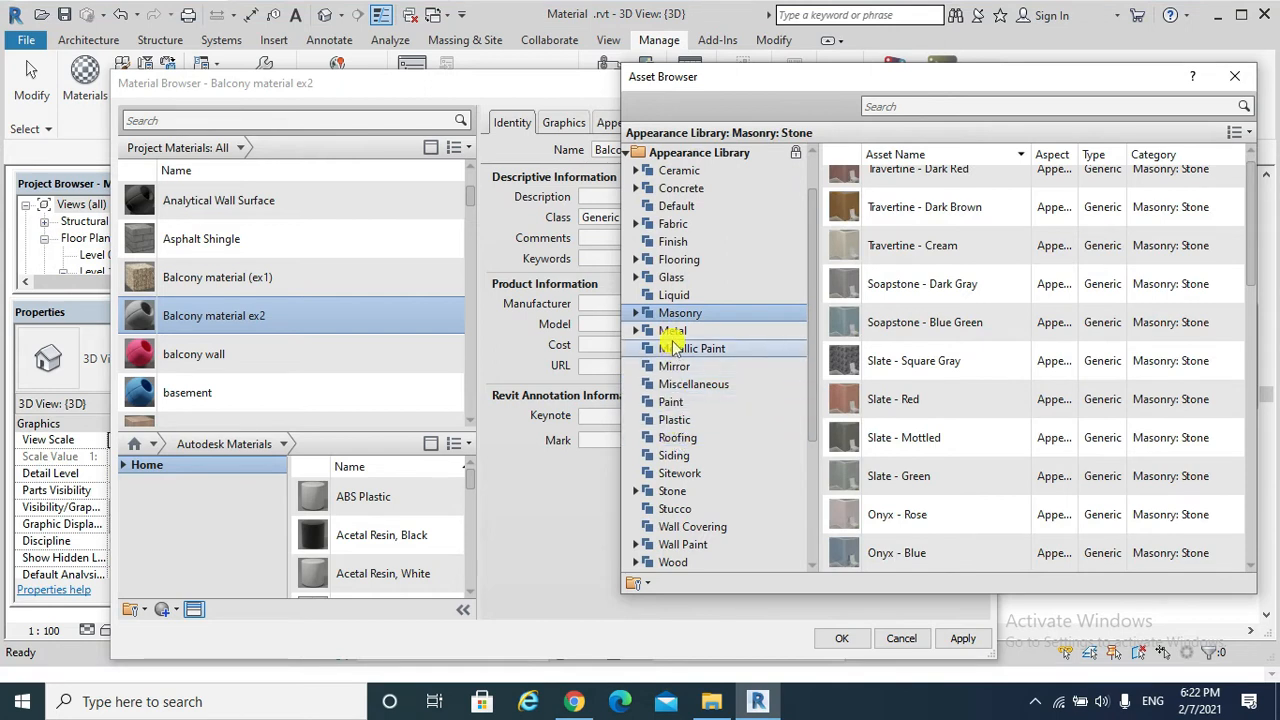
pyautogui.click(637, 313)
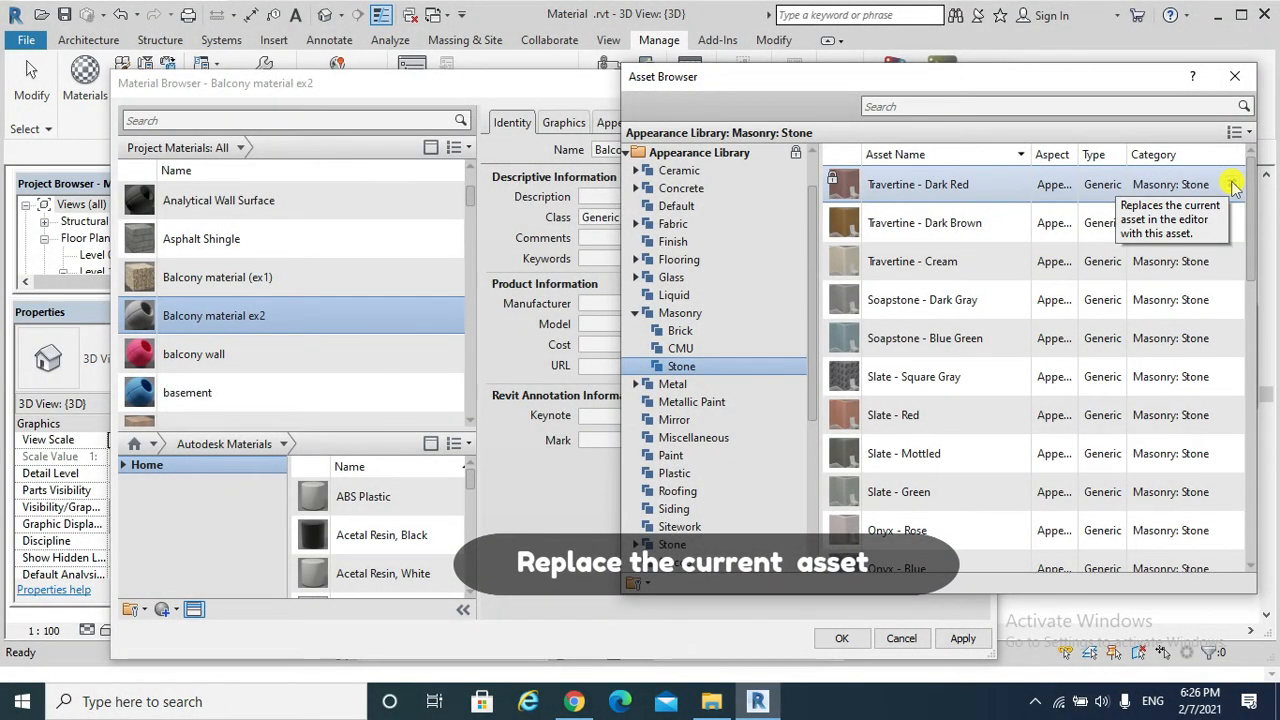
pyautogui.click(1232, 186)
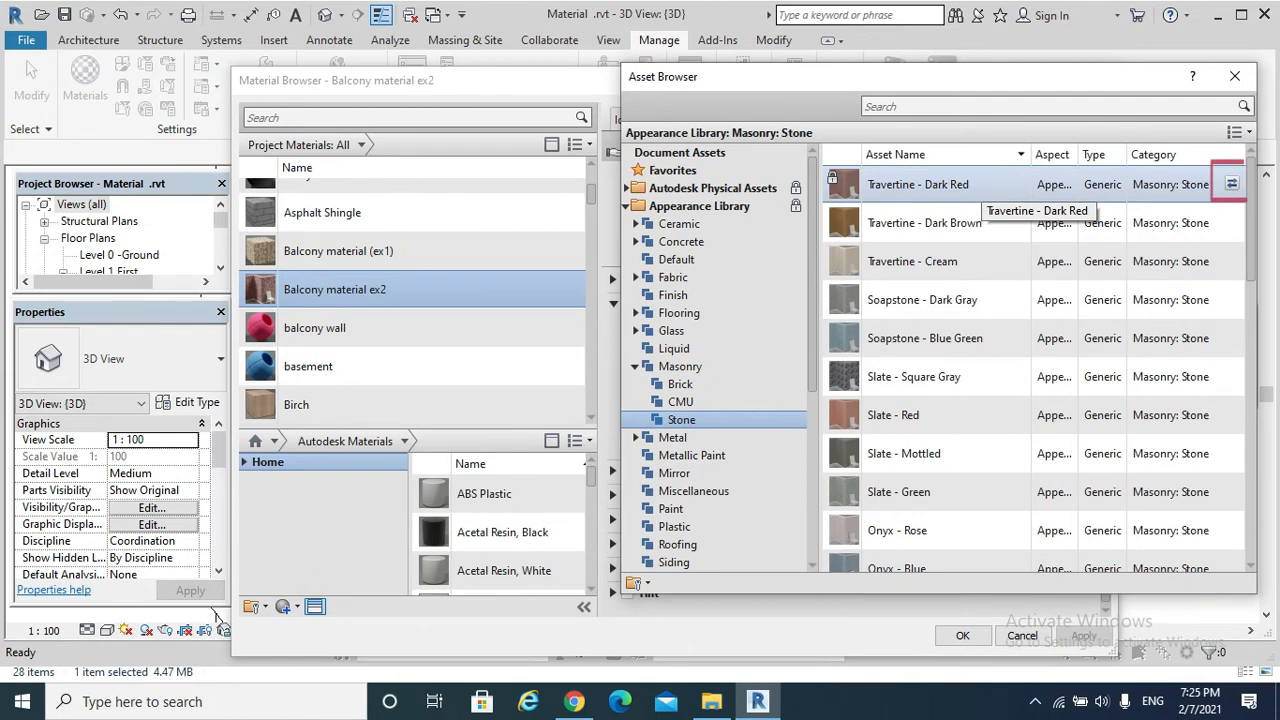
pyautogui.click(1231, 187)
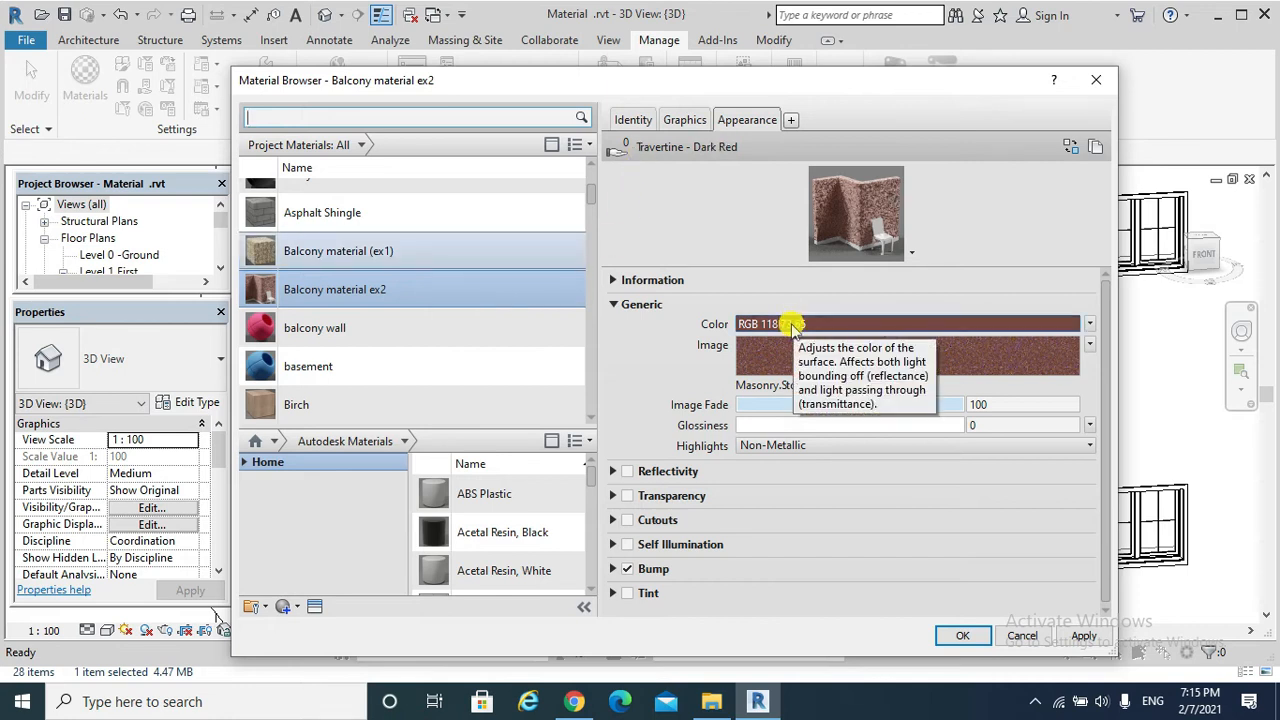
pyautogui.moveTo(795, 362)
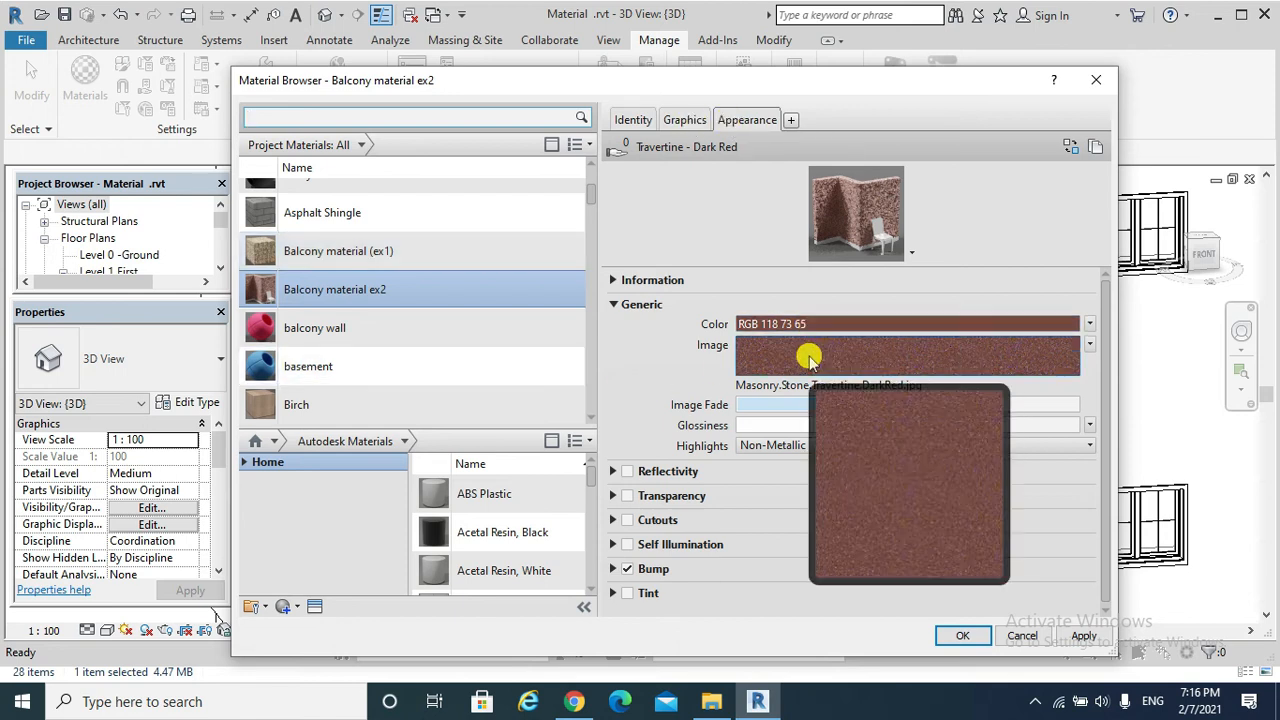
# Step: Set the surface pattern of Balcony material ex2 to the Wood 3 drafting pattern
pyautogui.click(686, 121)
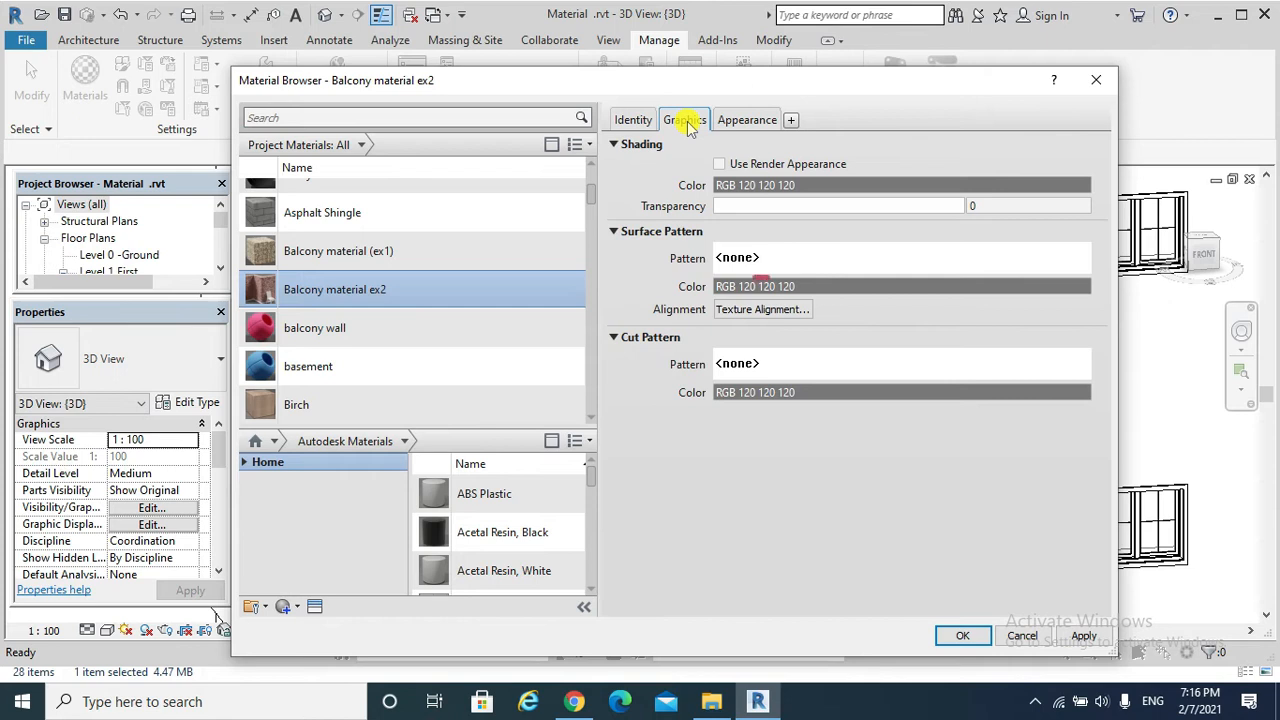
pyautogui.click(741, 260)
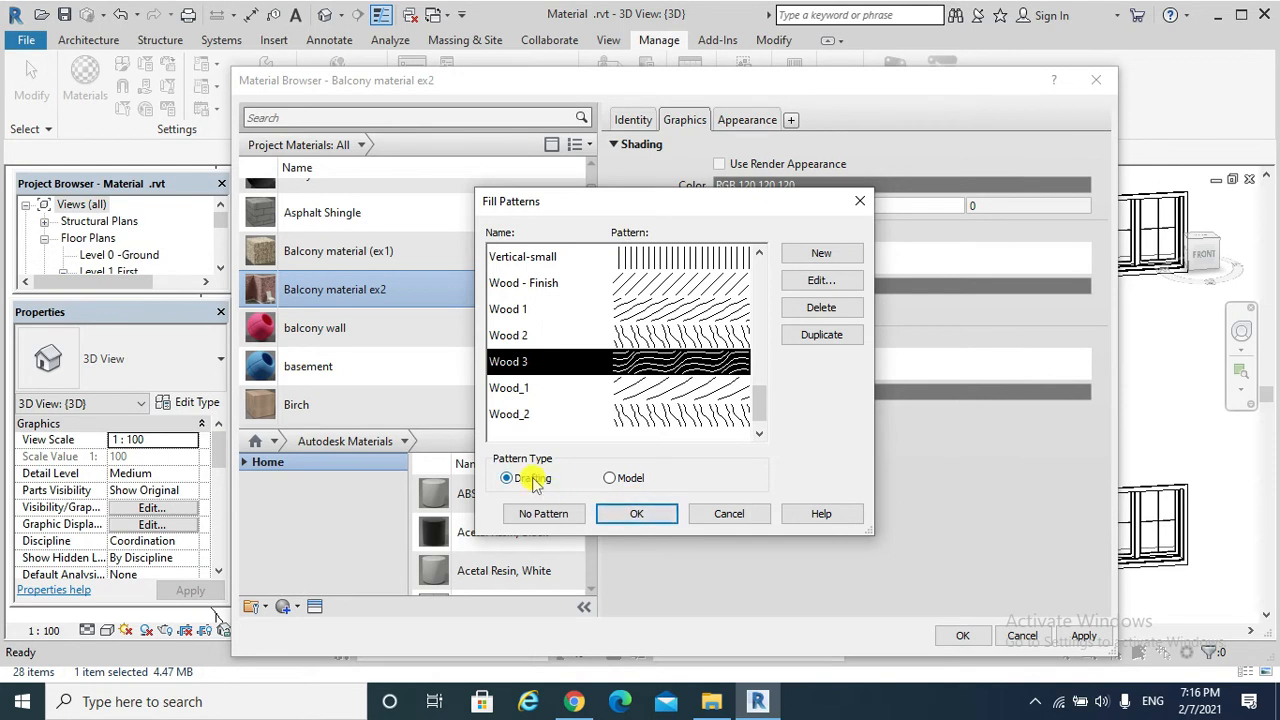
pyautogui.click(632, 518)
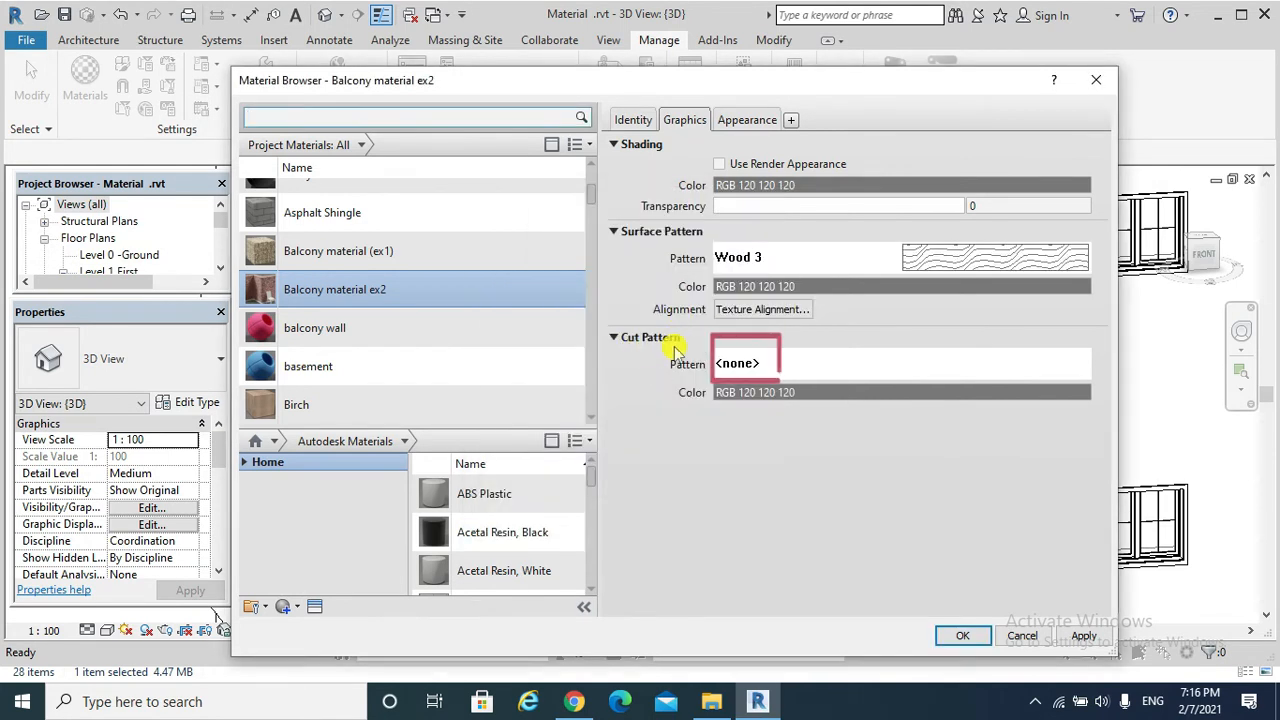
# Step: Set the material's cut pattern to the Diagonal crosshatch drafting pattern and accept the material changes
pyautogui.click(741, 366)
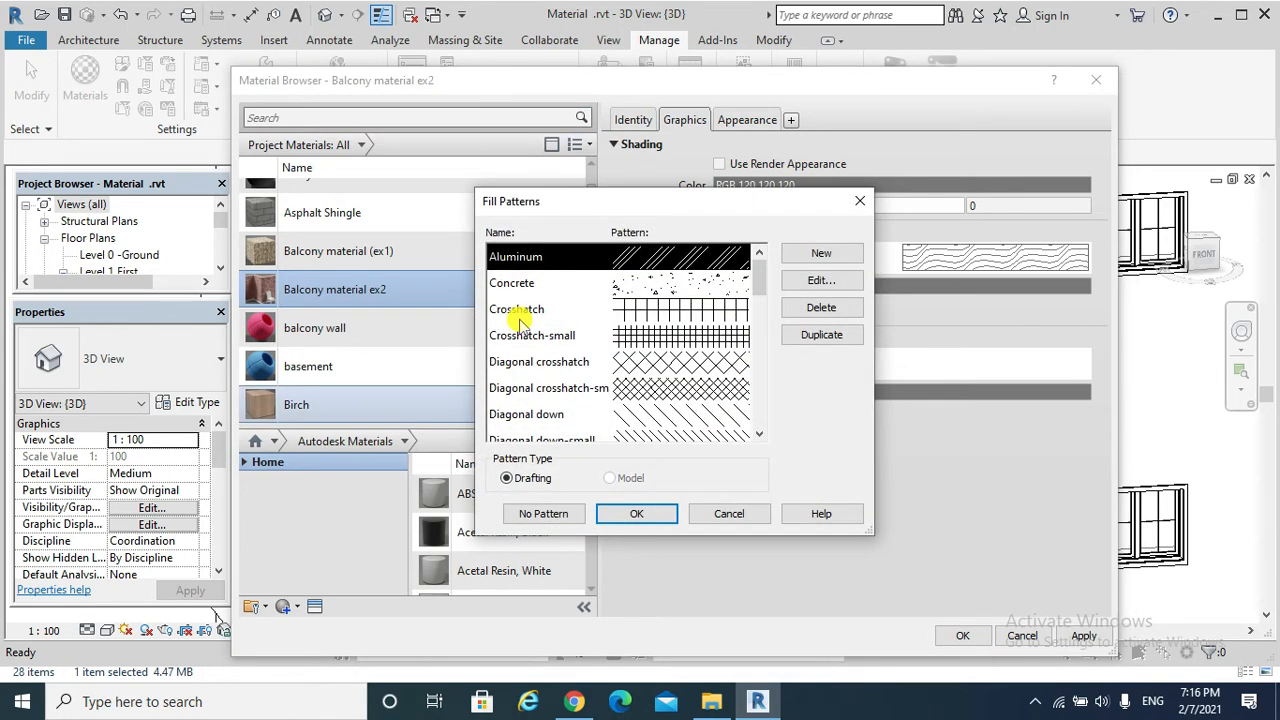
pyautogui.click(570, 366)
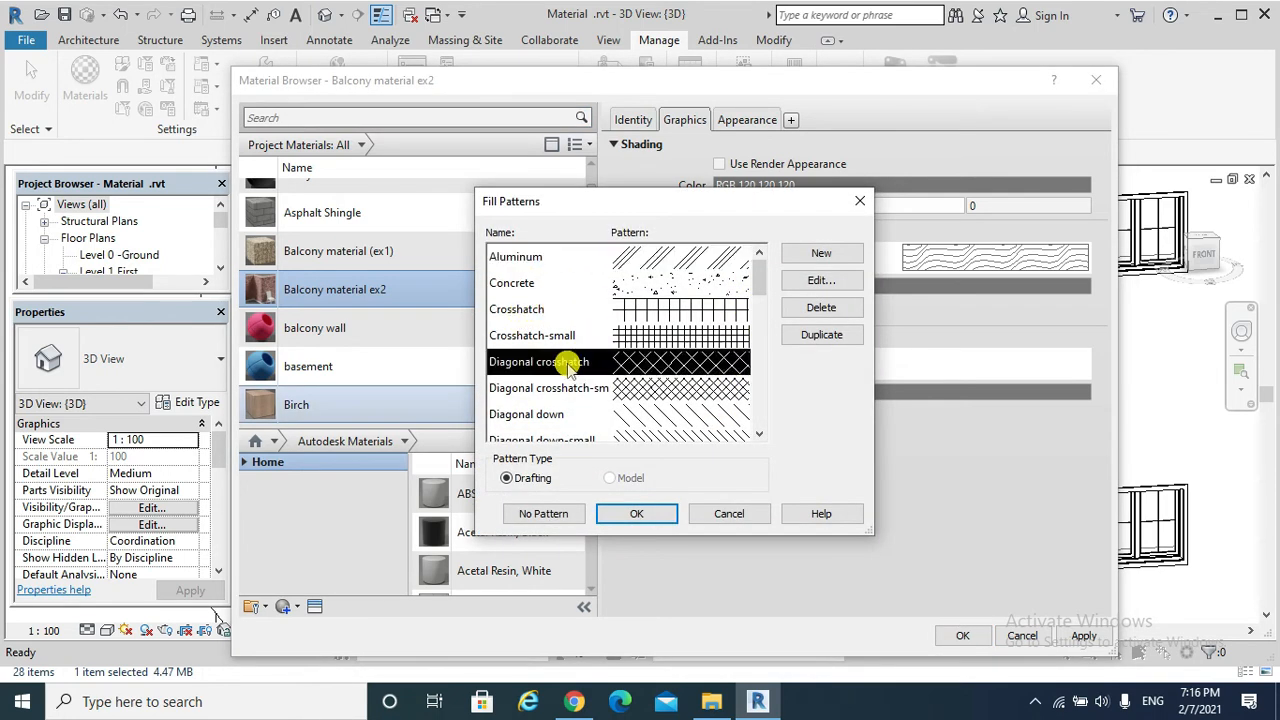
pyautogui.click(637, 513)
pyautogui.click(962, 636)
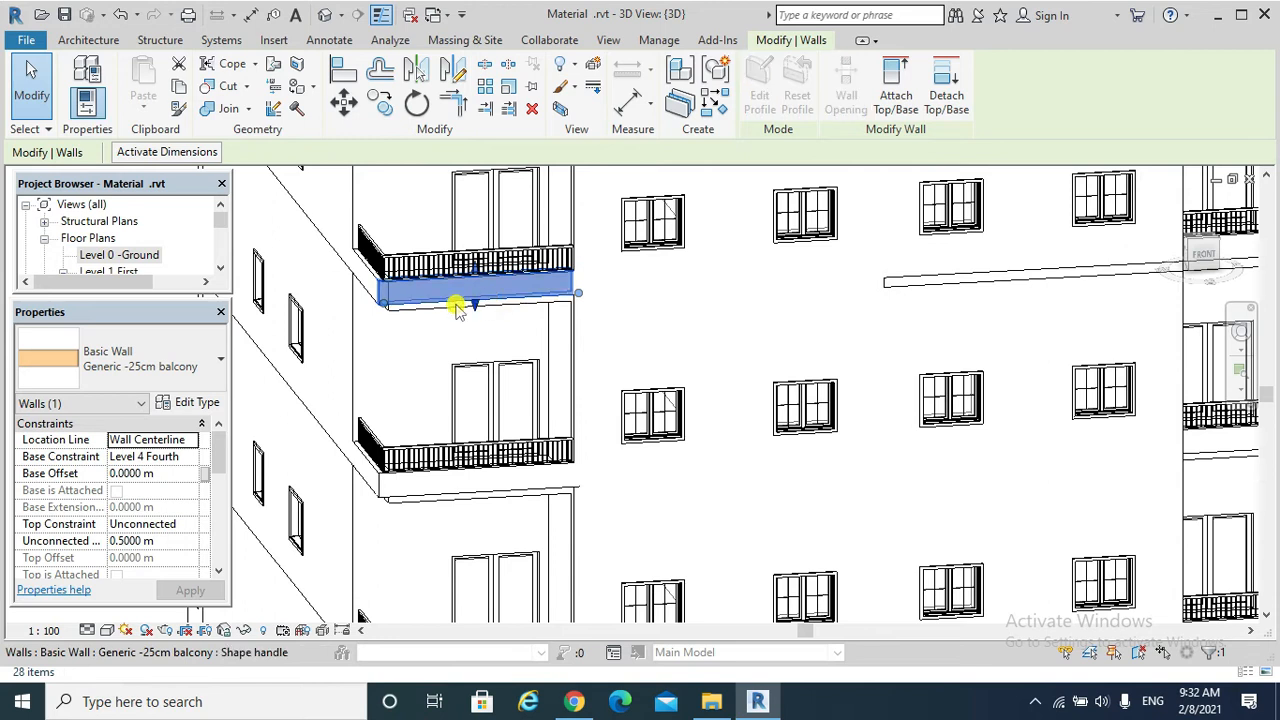
# Step: Duplicate the selected balcony wall's type under the name Generic -25cm balcony material ex2
pyautogui.click(199, 402)
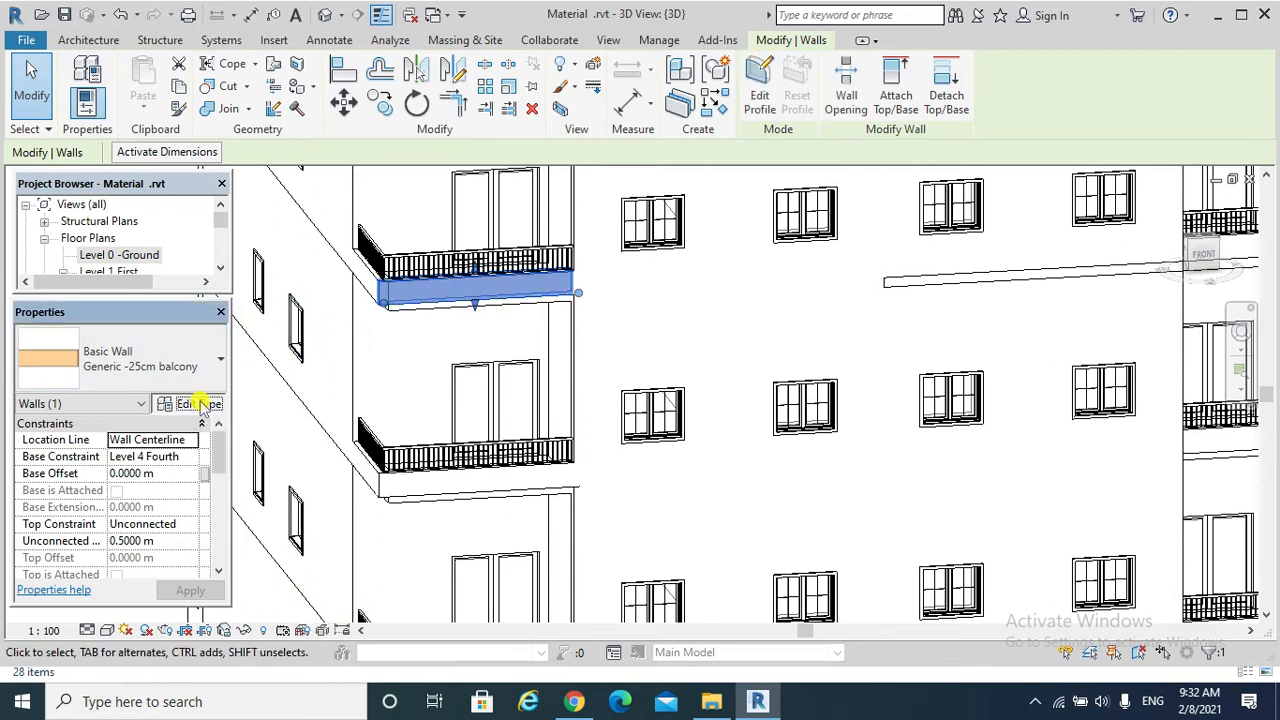
pyautogui.click(1014, 106)
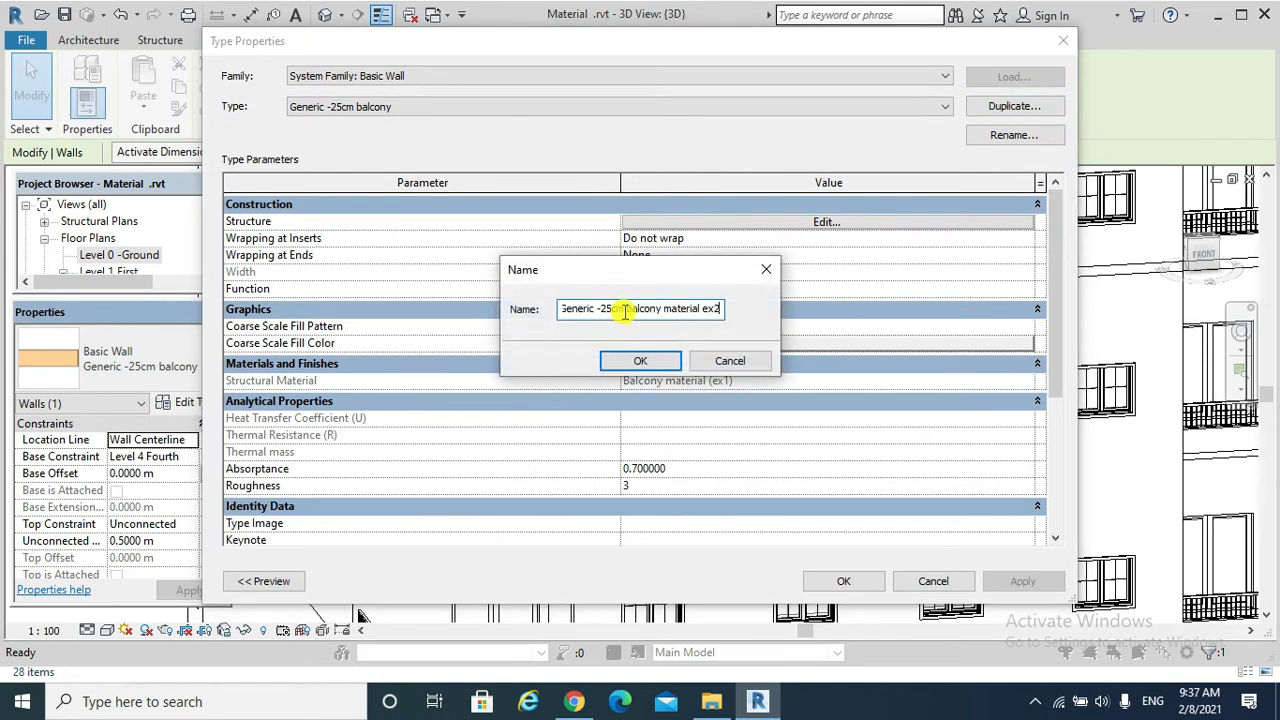
pyautogui.click(646, 361)
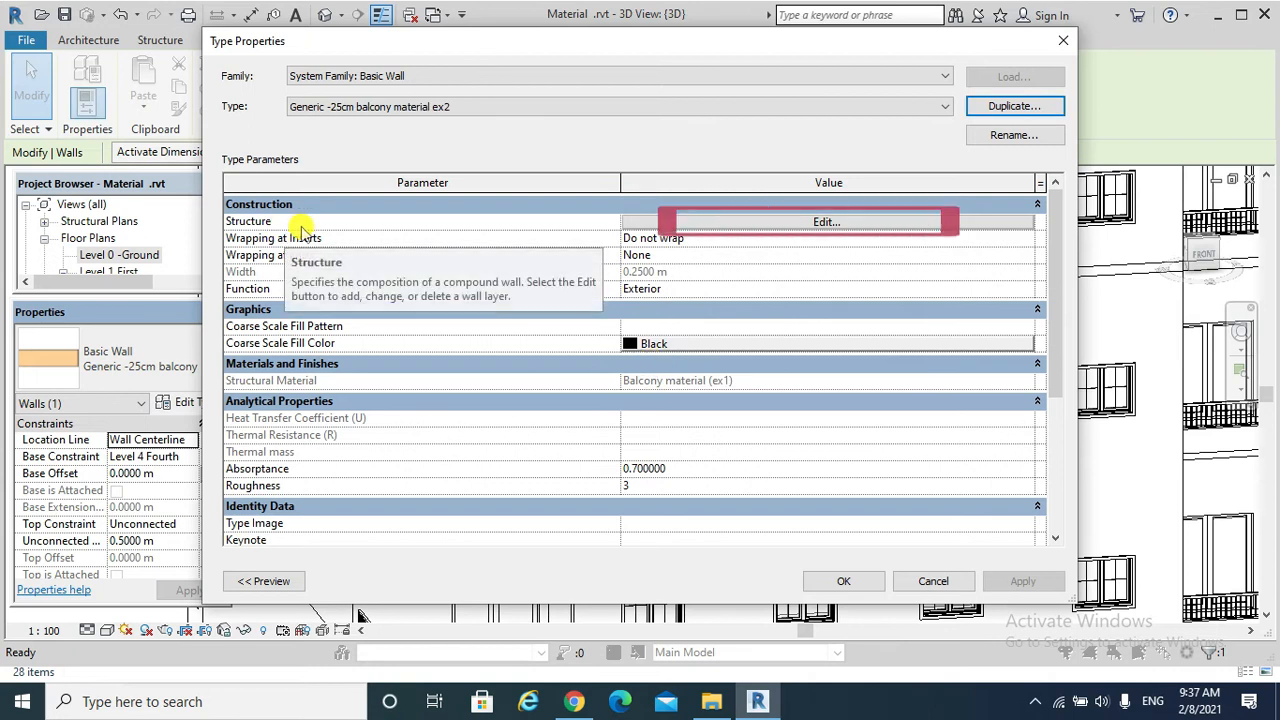
# Step: Assign Balcony material ex2 to the structure layer of the duplicated wall type and accept the type changes
pyautogui.click(814, 221)
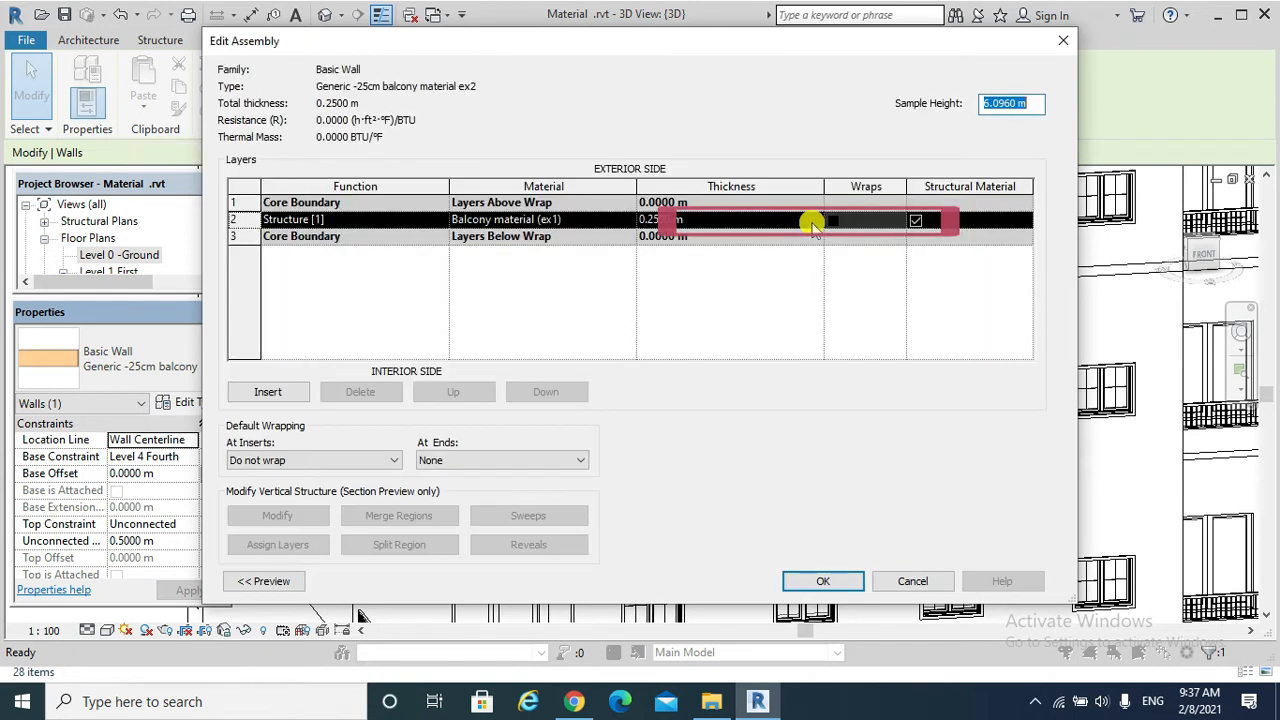
pyautogui.click(604, 221)
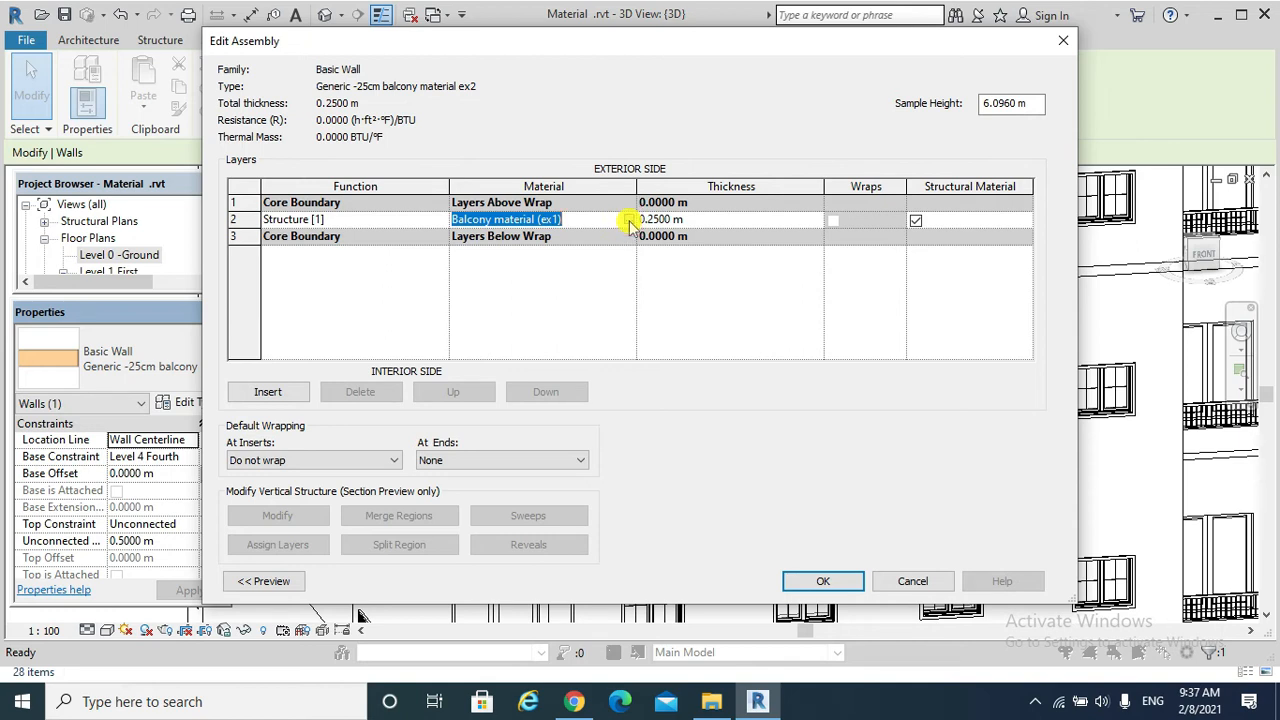
pyautogui.click(629, 220)
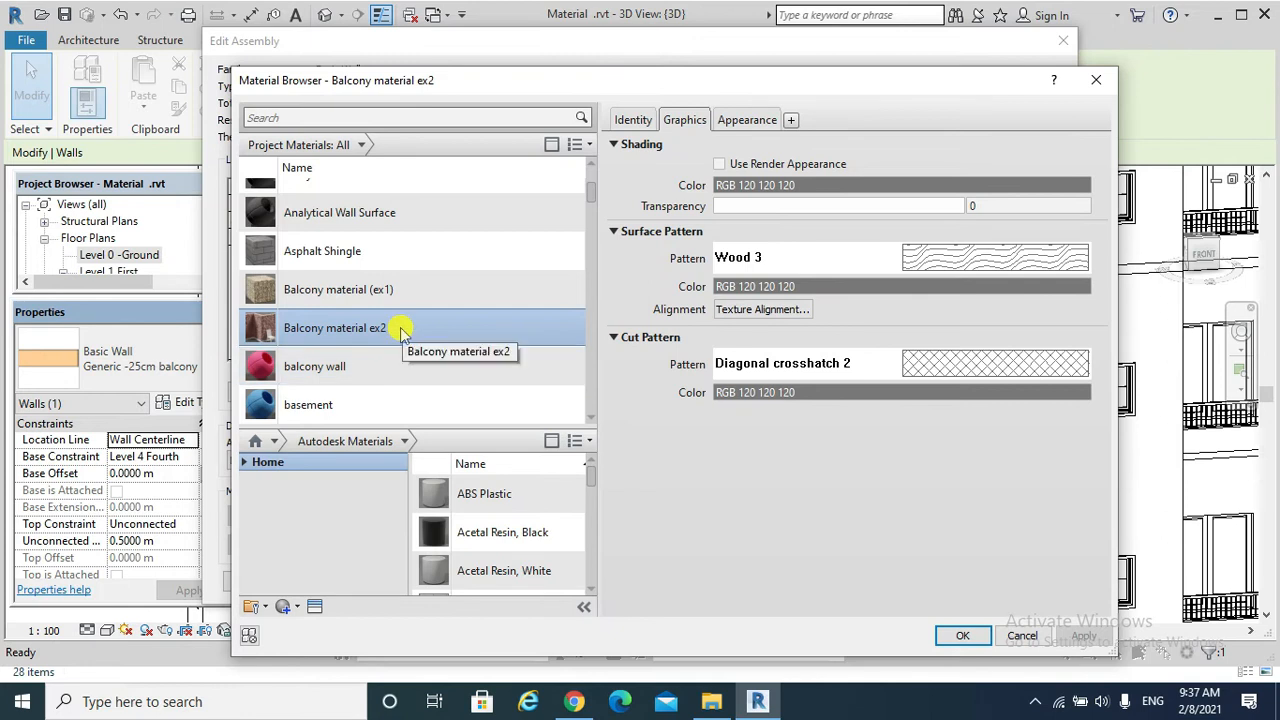
pyautogui.click(962, 636)
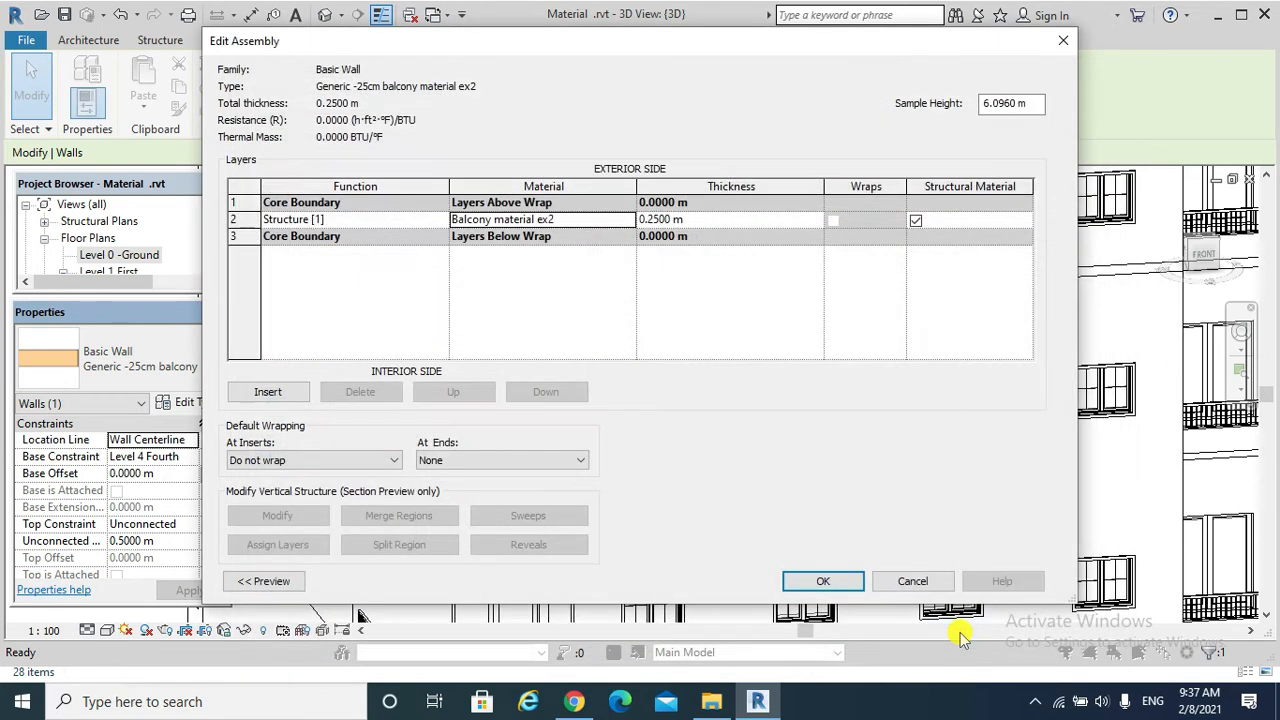
pyautogui.click(824, 580)
pyautogui.click(826, 580)
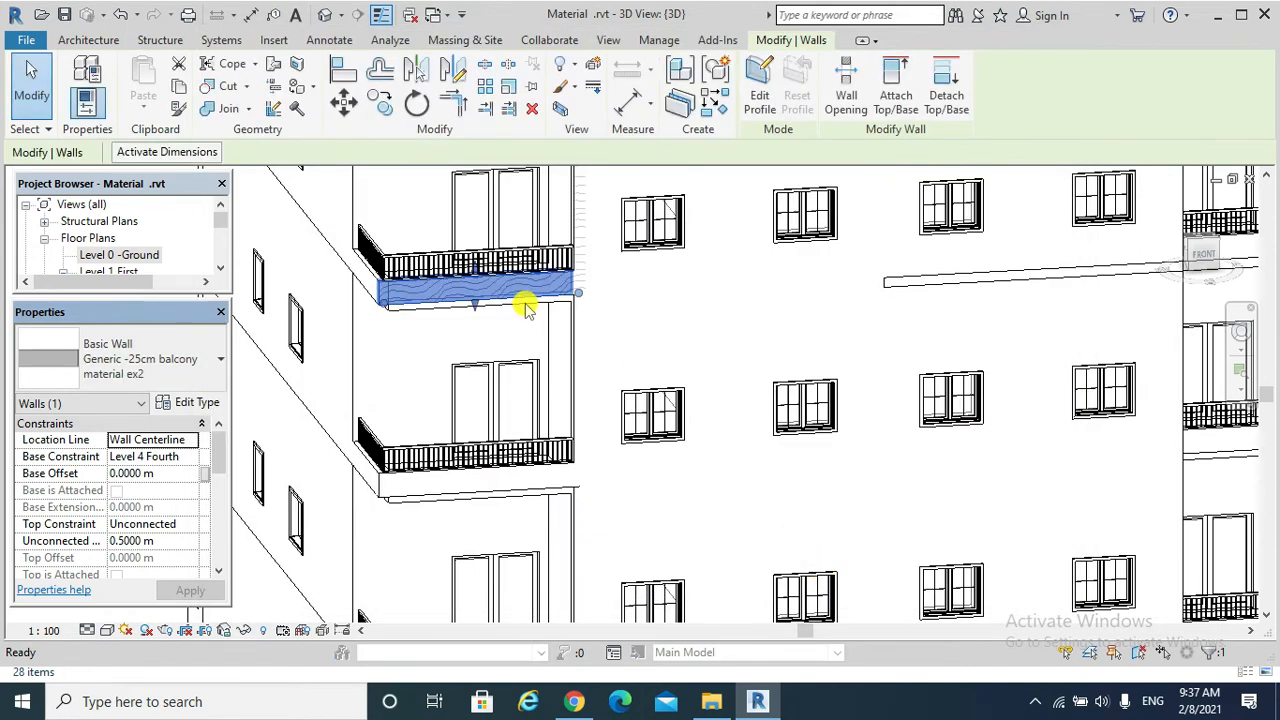
# Step: Display the balcony wall in the 3D view with the Hidden Line visual style to examine its surface pattern
pyautogui.scroll(2, 555, 338)
pyautogui.moveTo(555, 338); pyautogui.dragTo(580, 428, button='middle')
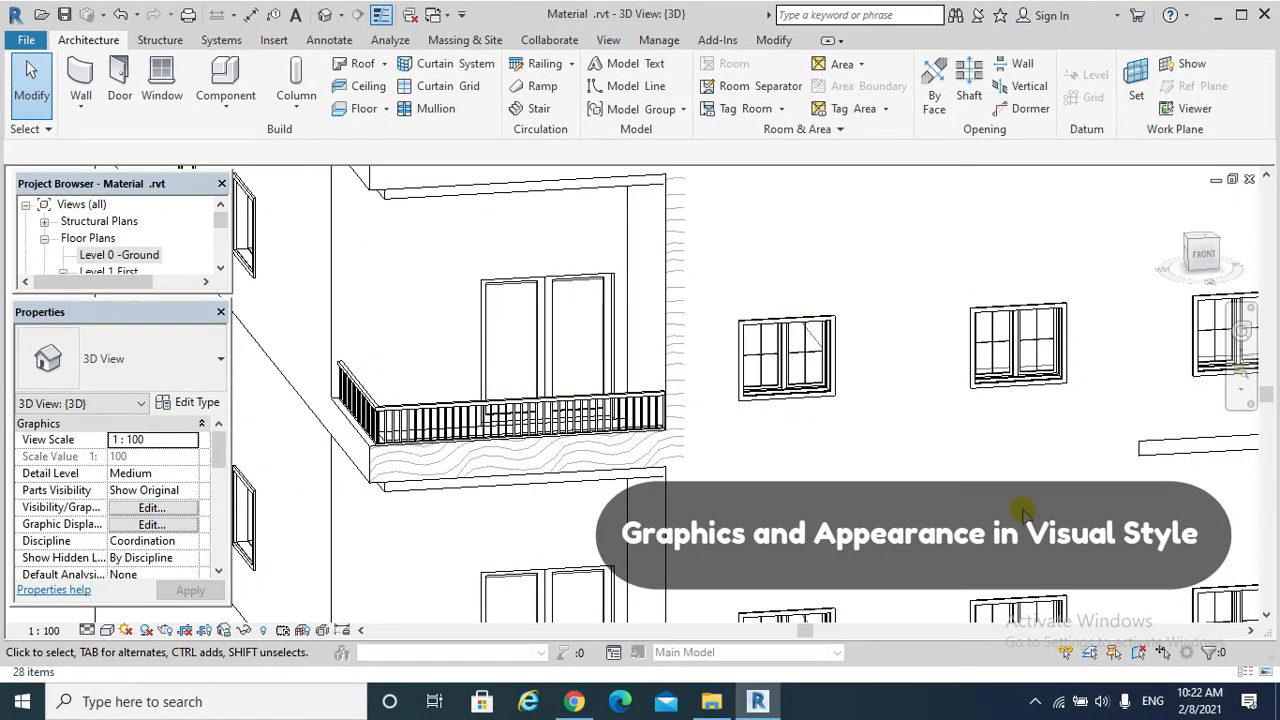
pyautogui.click(108, 630)
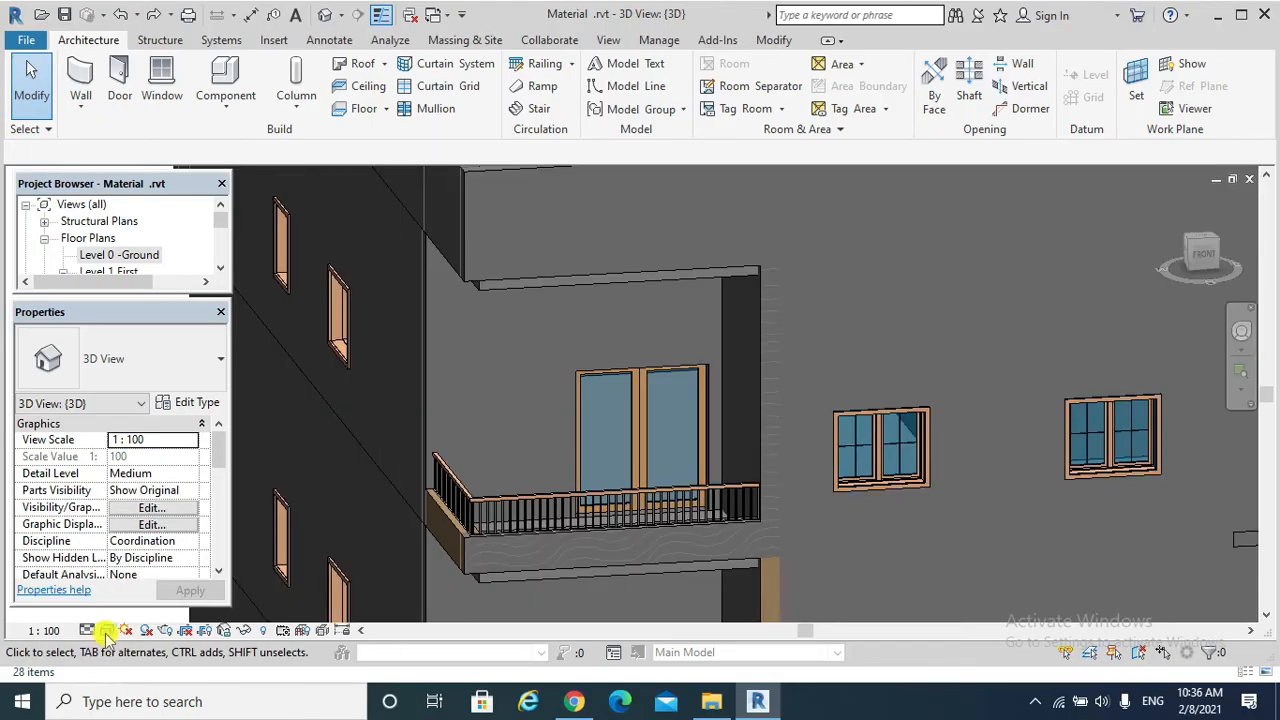
pyautogui.click(106, 631)
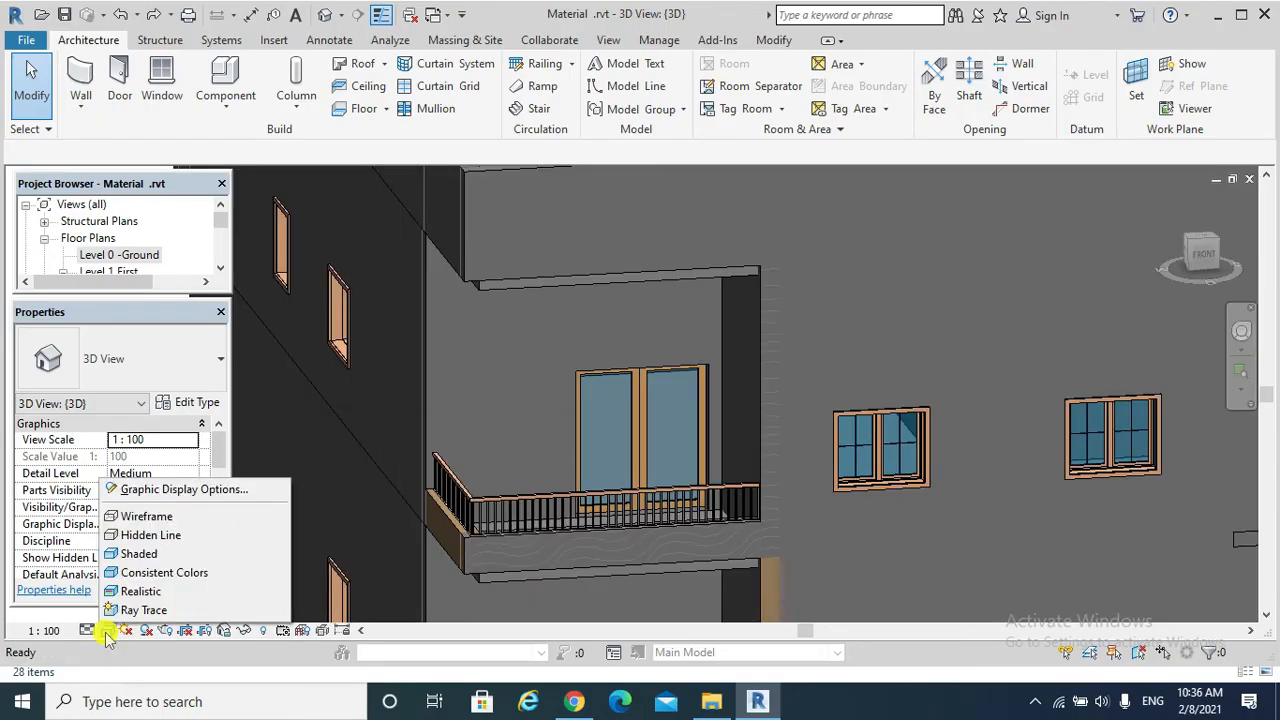
pyautogui.click(170, 536)
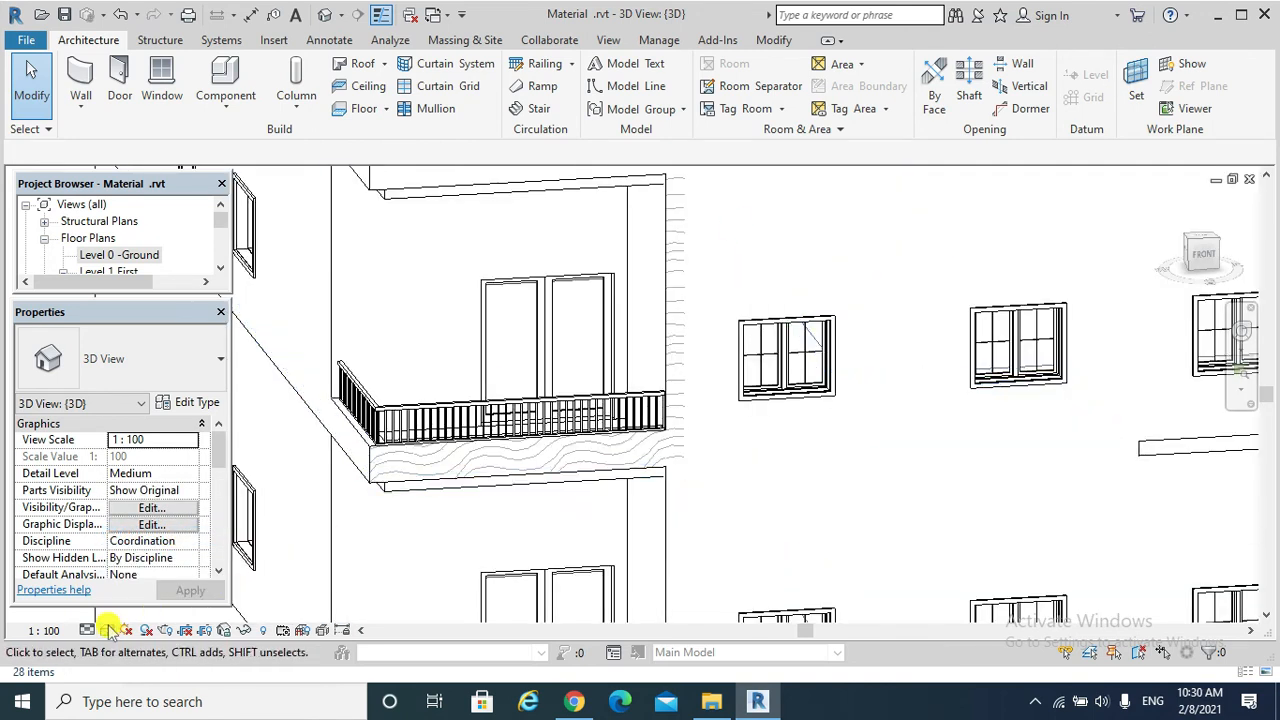
# Step: Switch the 3D view to the Shaded visual style and examine the balcony wall's shading color and surface pattern
pyautogui.click(106, 630)
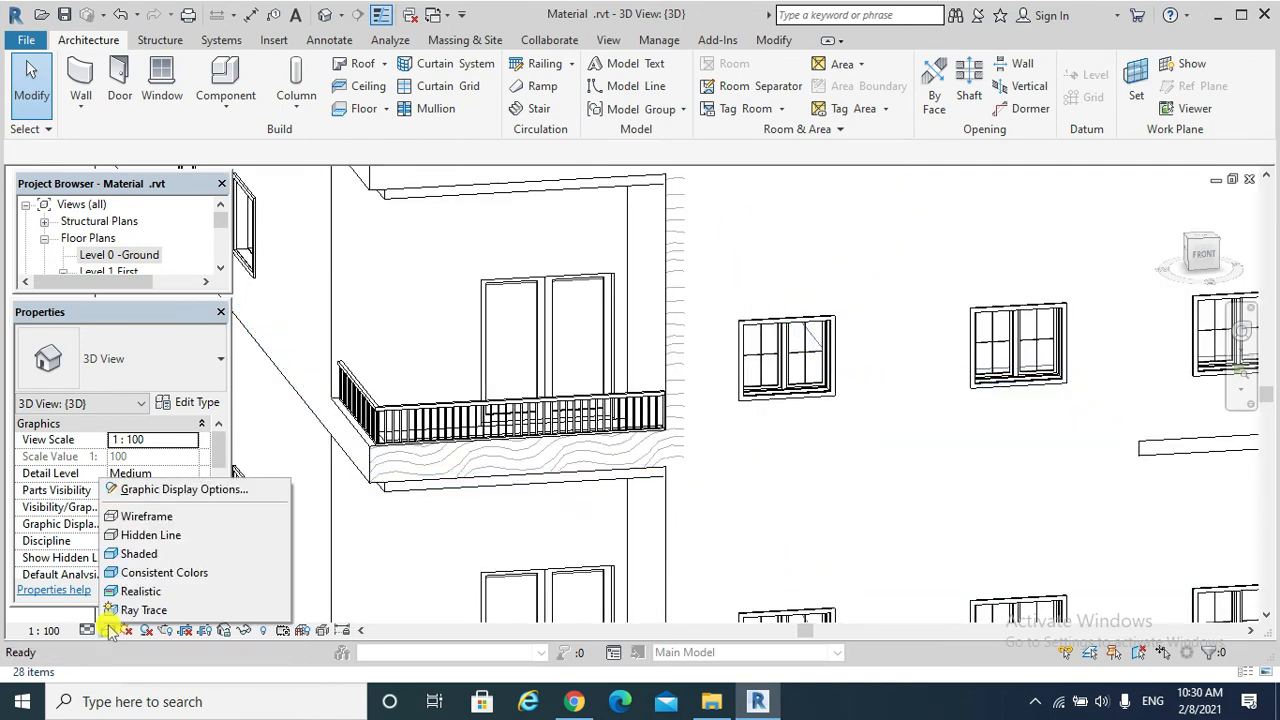
pyautogui.click(136, 553)
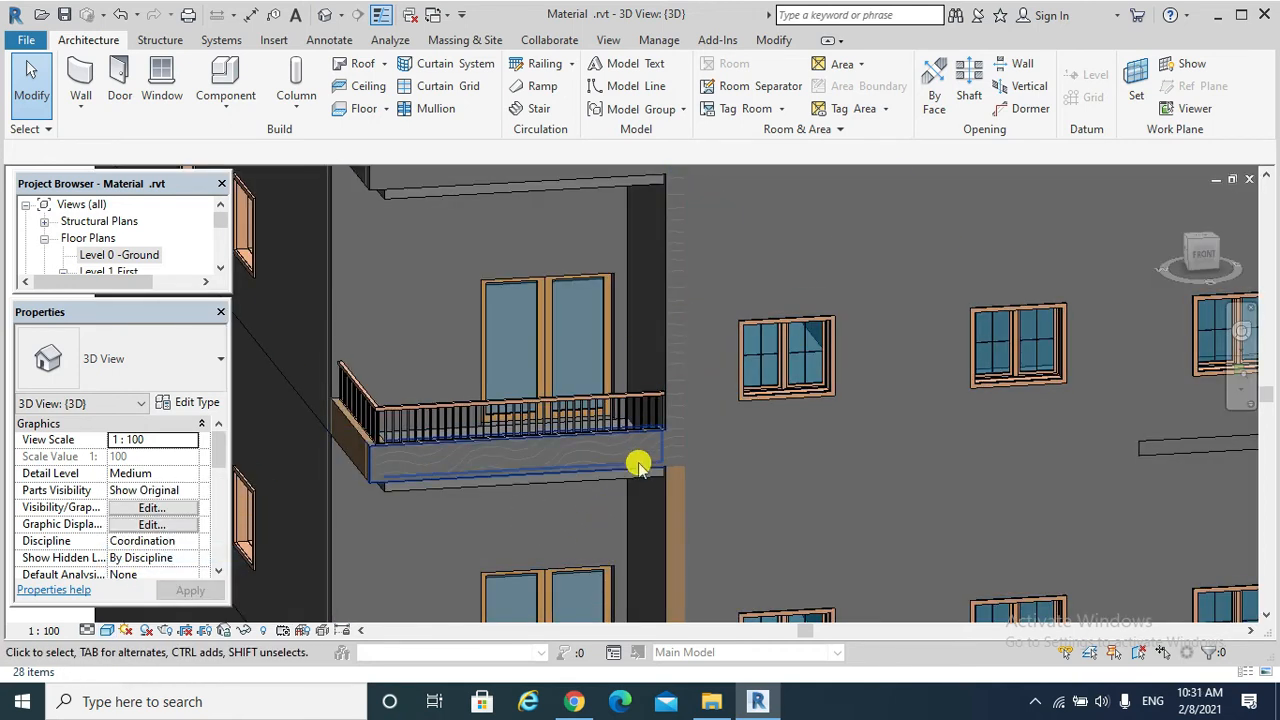
pyautogui.scroll(1, 640, 466)
pyautogui.scroll(-2, 640, 466)
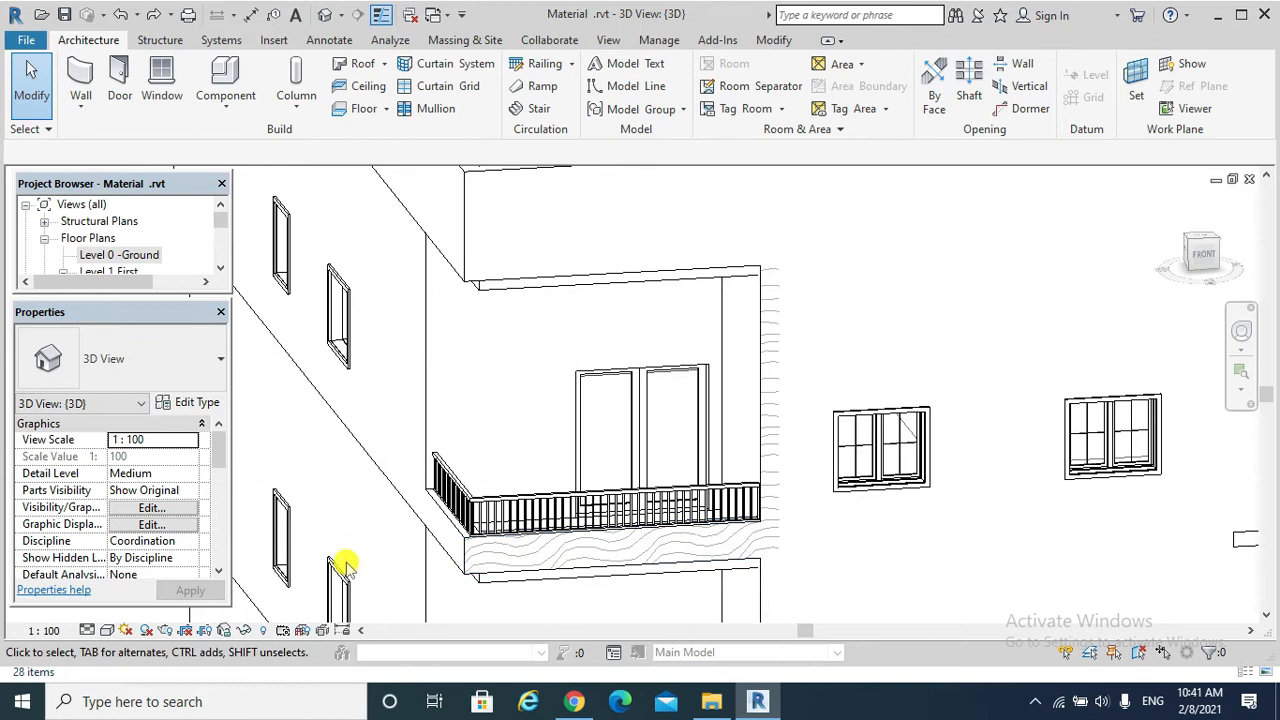
# Step: Set the 3D view's visual style to Realistic and examine the balcony wall's material appearance
pyautogui.click(106, 629)
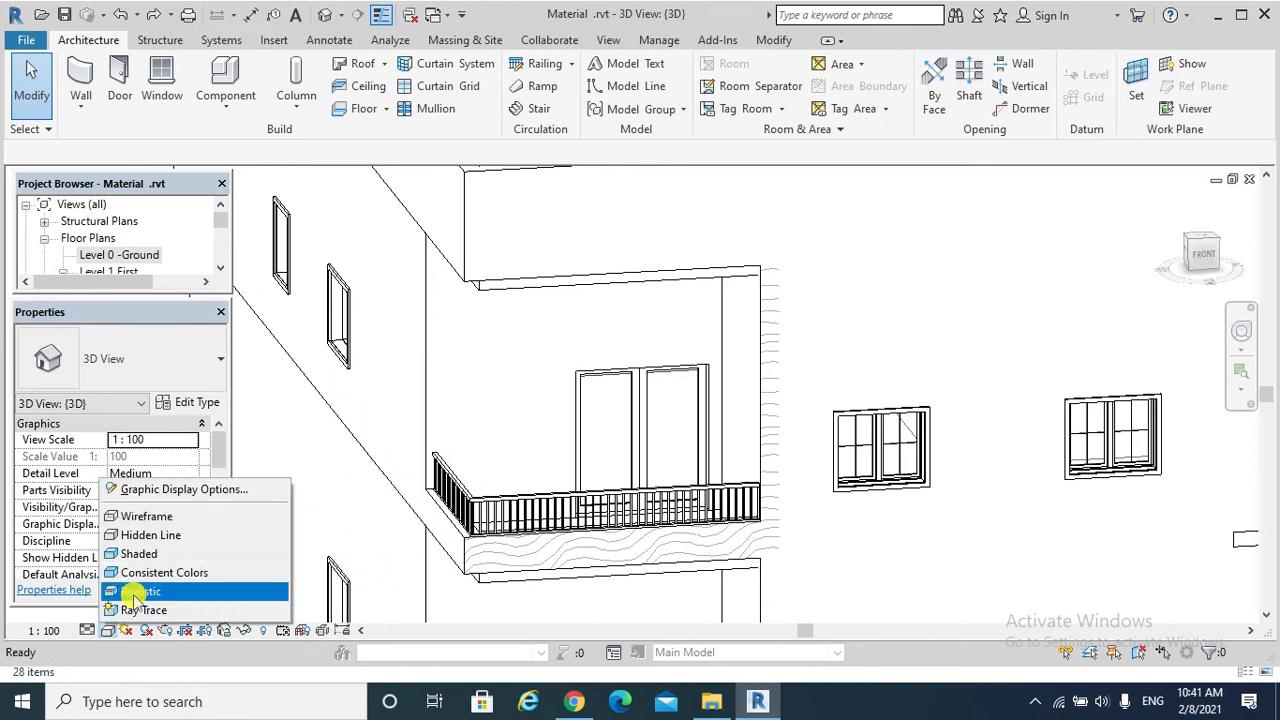
pyautogui.click(133, 591)
pyautogui.scroll(2, 714, 586)
pyautogui.moveTo(714, 583); pyautogui.dragTo(737, 480, button='middle')
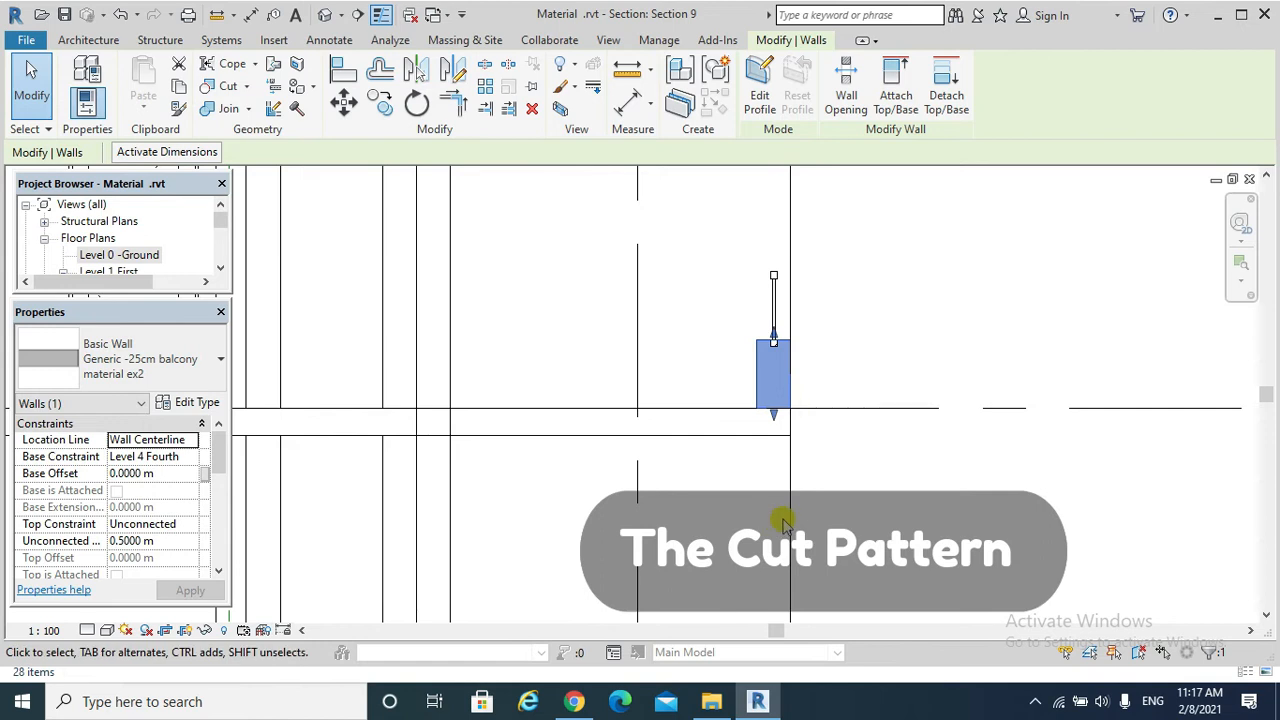
# Step: Set the coarse scale fill pattern of the section-cut balcony wall's type to Diagonal crosshatch 2 and apply the change
pyautogui.click(193, 405)
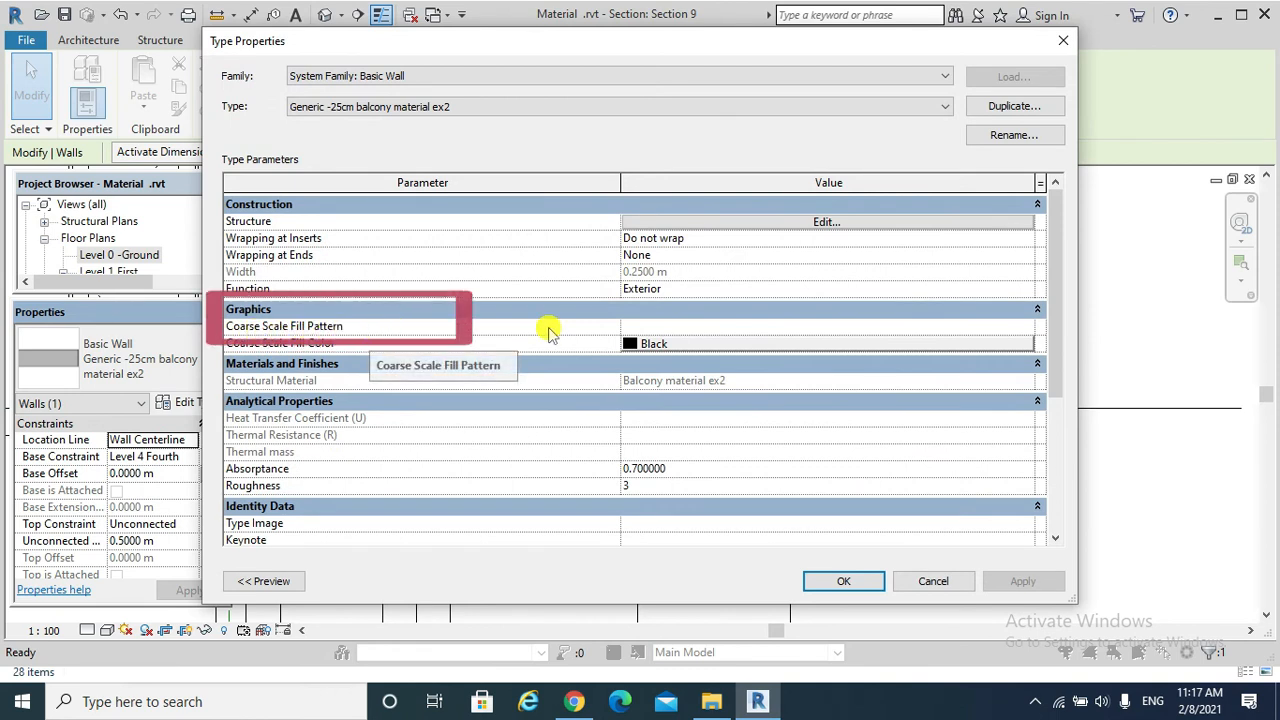
pyautogui.click(634, 327)
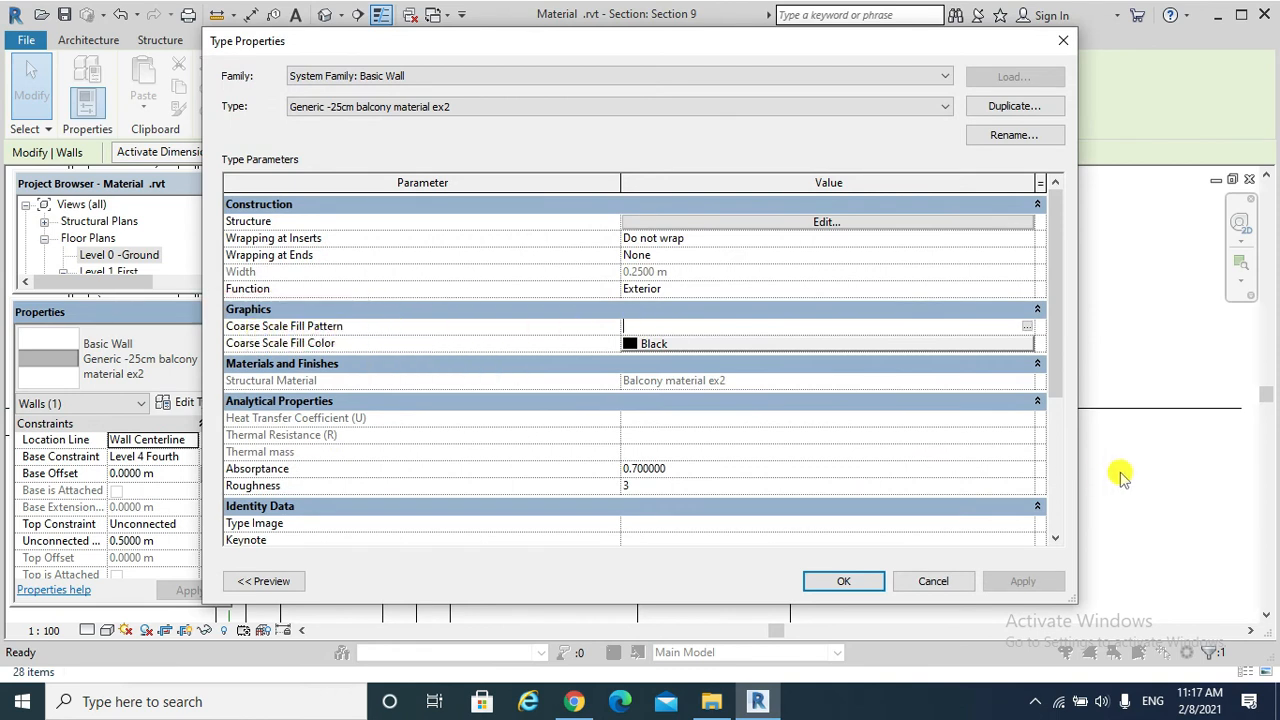
pyautogui.click(1025, 327)
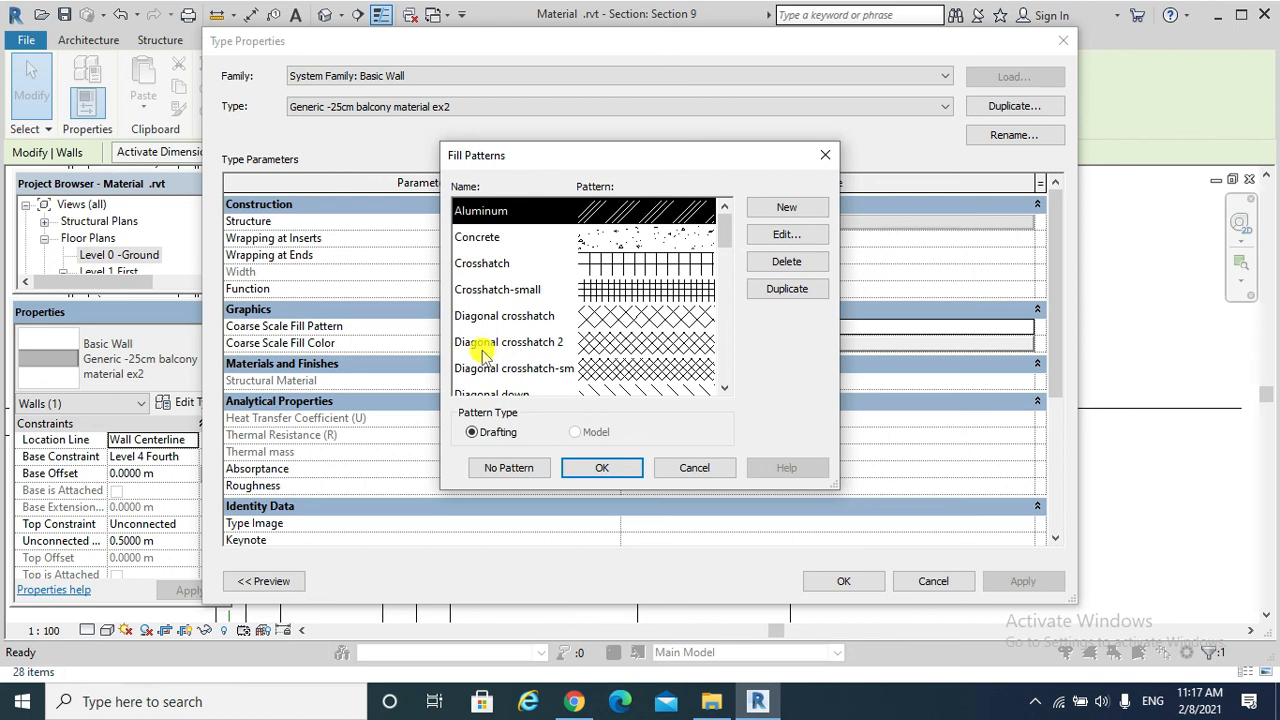
pyautogui.click(617, 345)
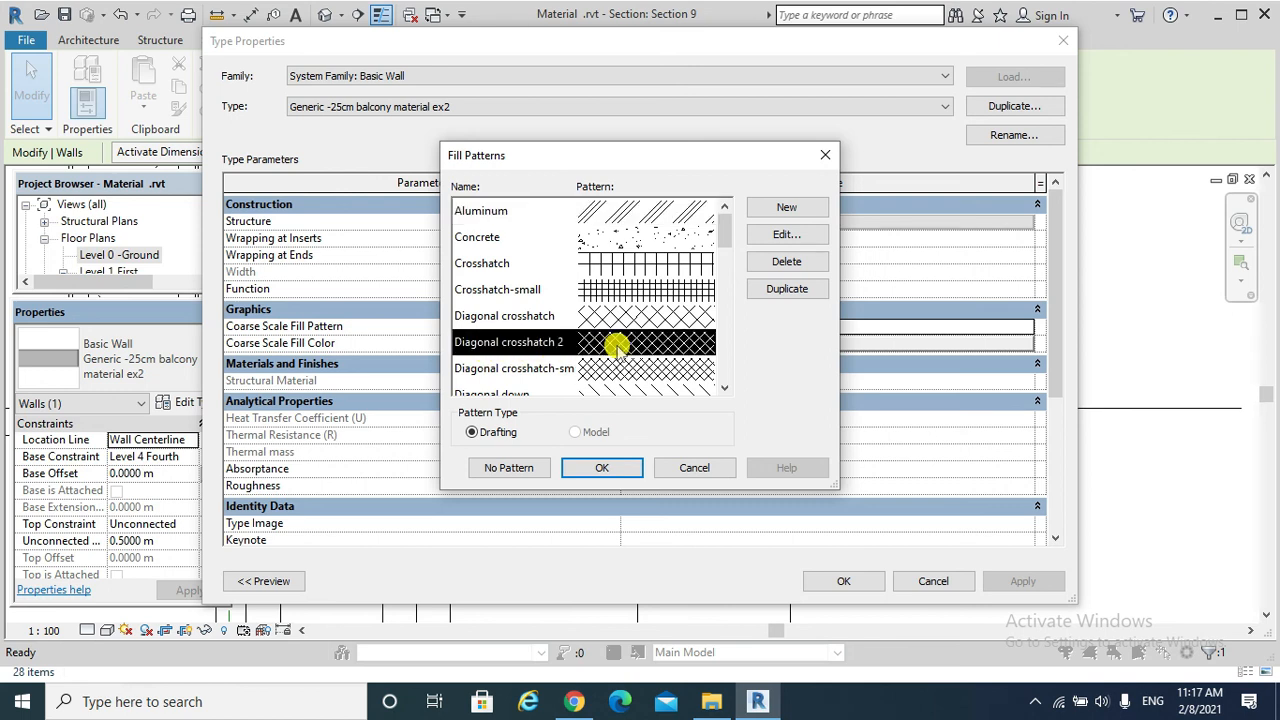
pyautogui.click(612, 467)
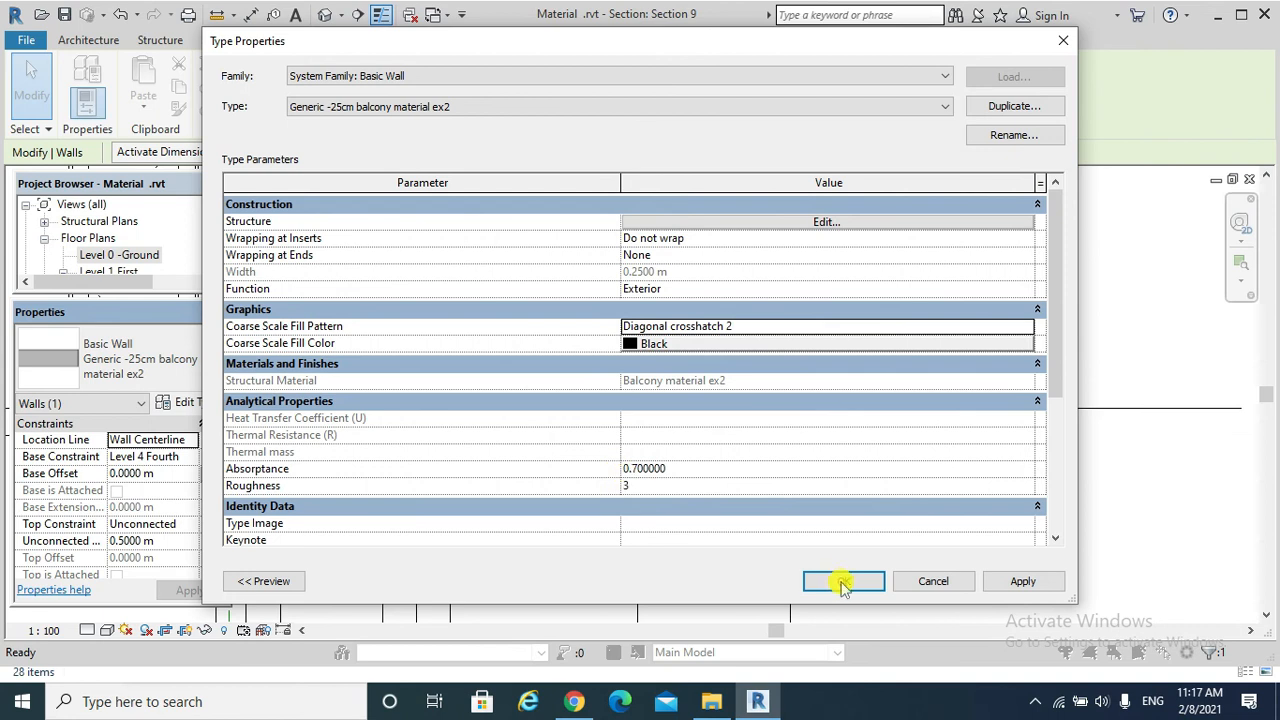
pyautogui.click(1042, 584)
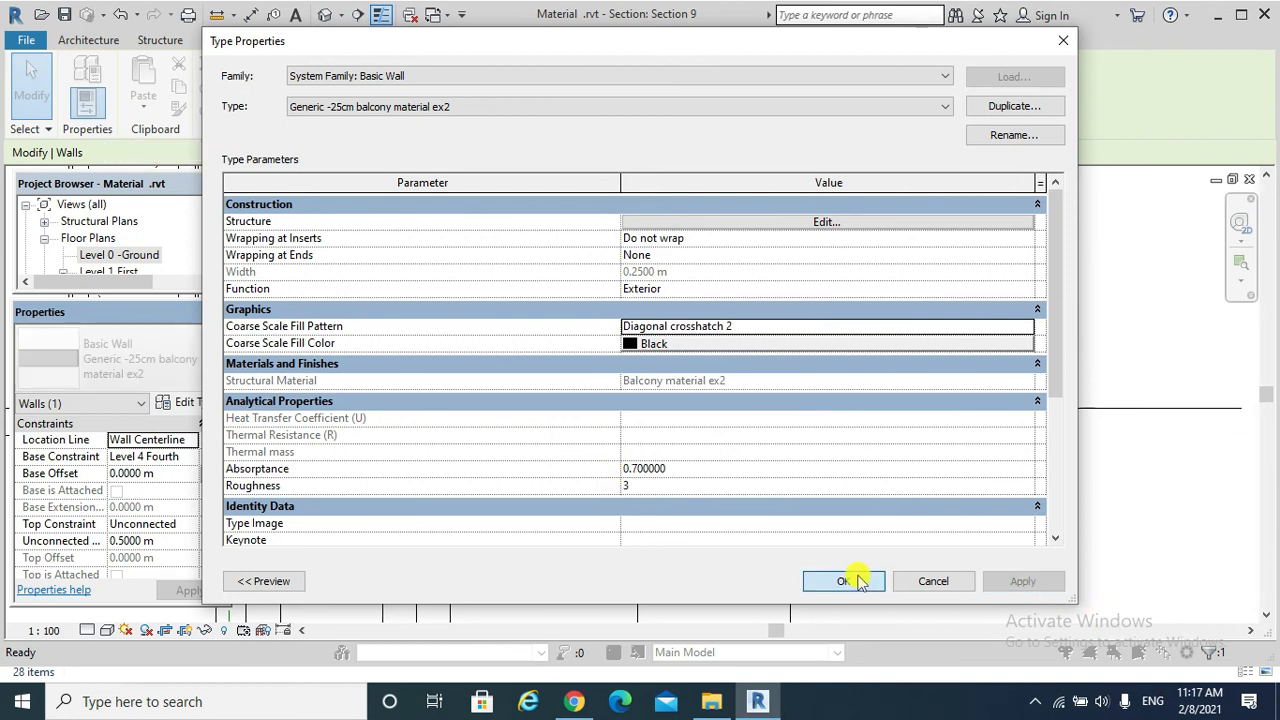
pyautogui.click(845, 581)
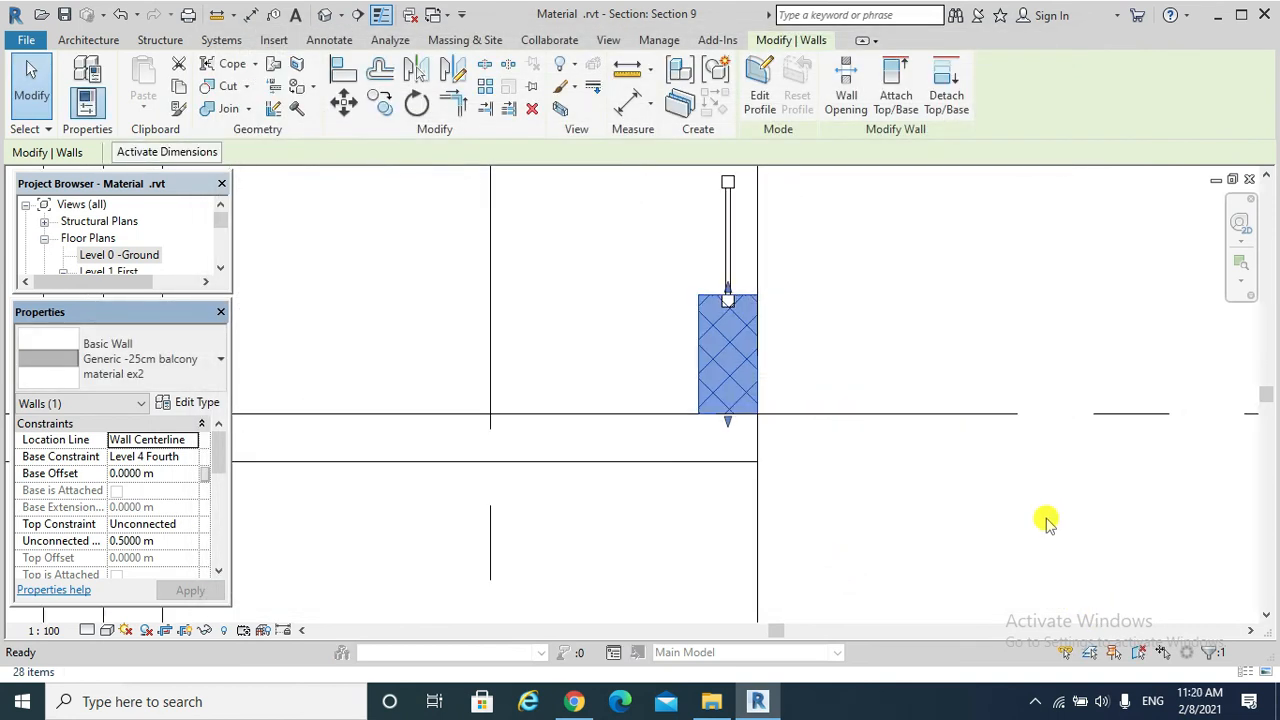